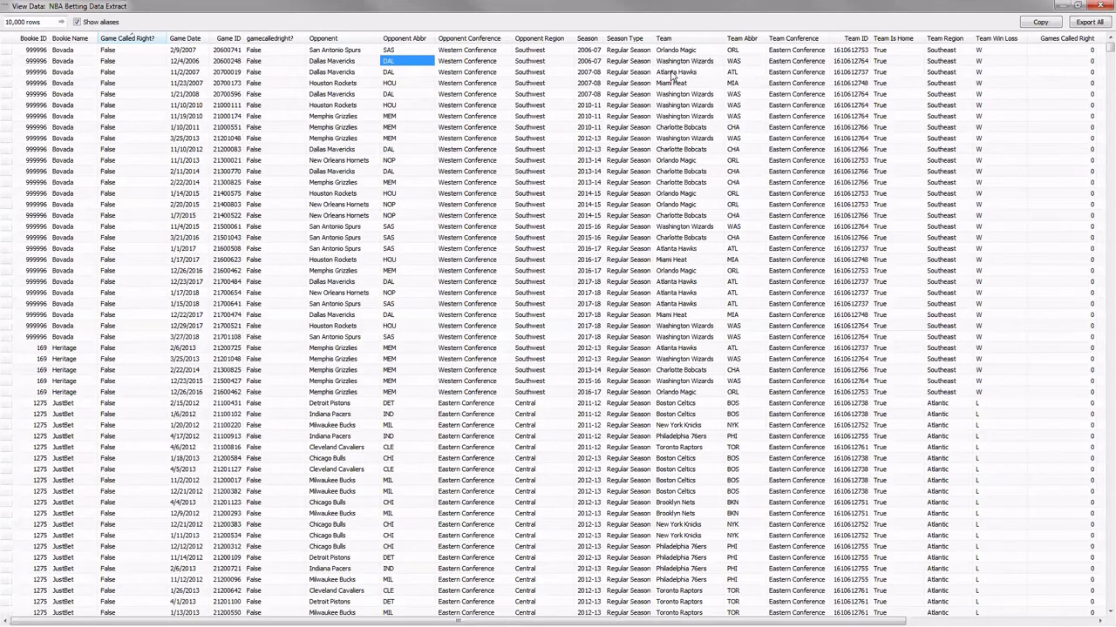
Examine the underlying rows of the NBA Betting Data Extract across its full set of columns
{"action": "left_click", "coordinate": [338, 72]}
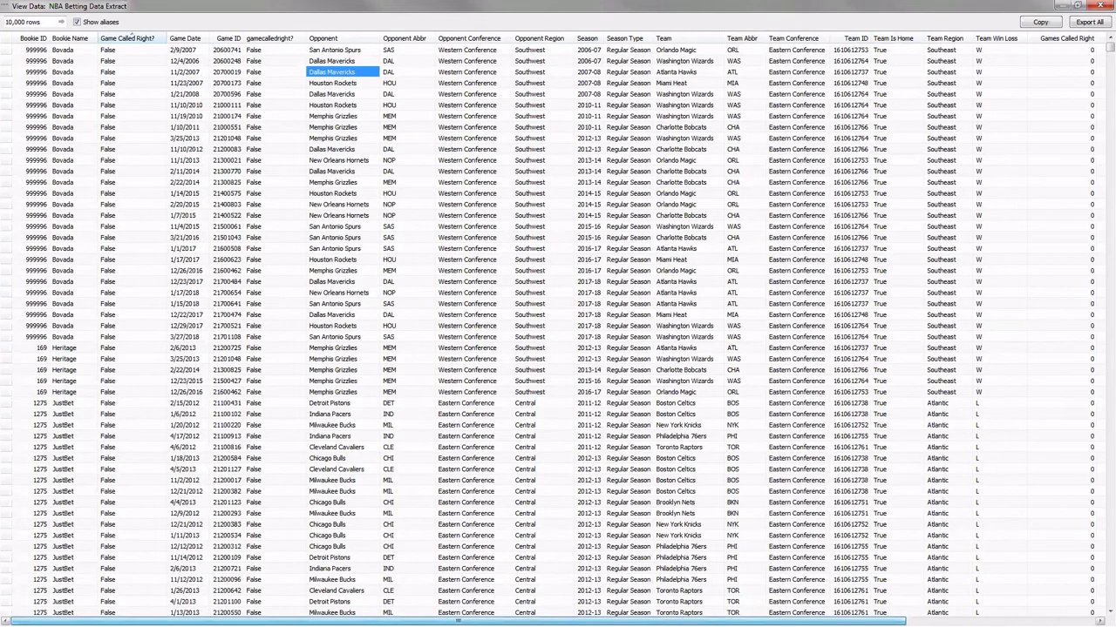
{"action": "scroll", "coordinate": [889, 597], "scroll_direction": "right", "scroll_amount": 1}
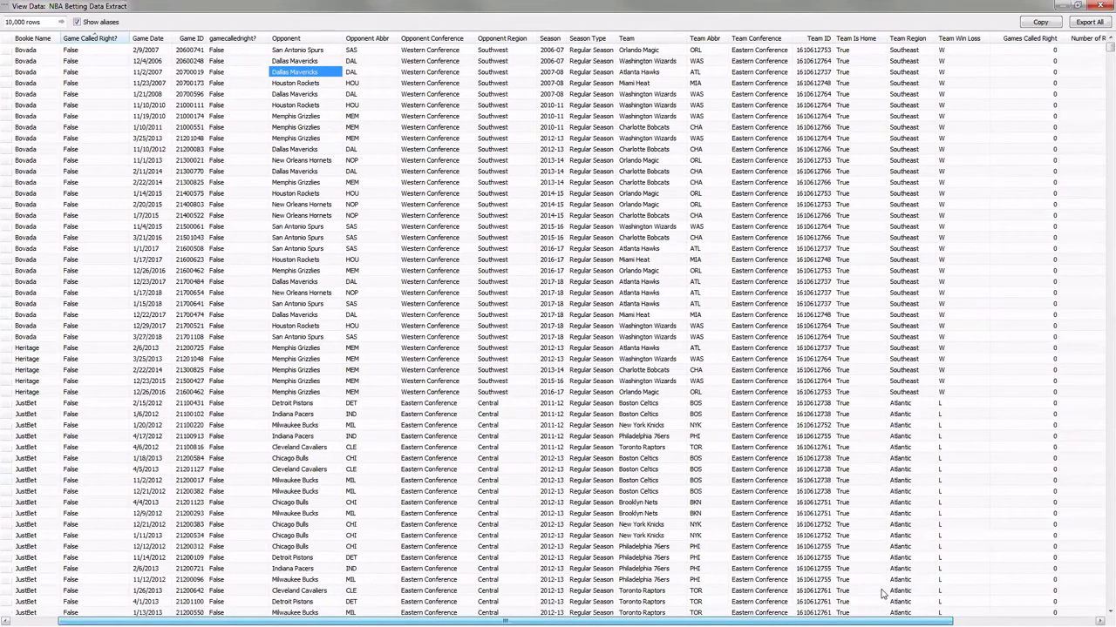
{"action": "scroll", "coordinate": [978, 463], "scroll_direction": "right", "scroll_amount": 3}
{"action": "scroll", "coordinate": [958, 78], "scroll_direction": "left", "scroll_amount": 4}
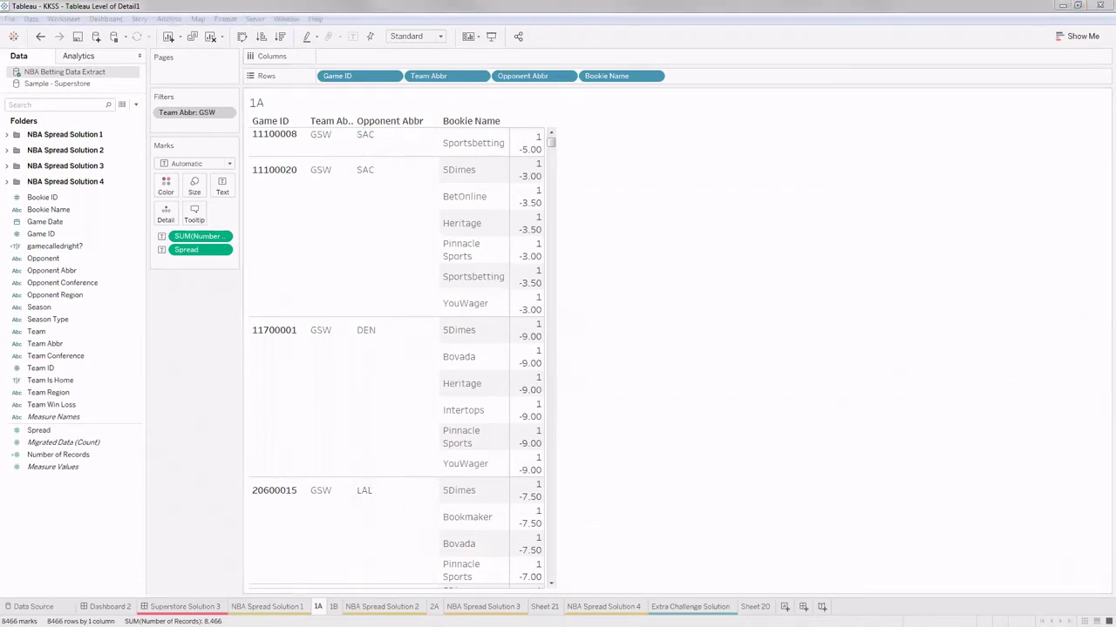
Read the Challenge 1 question in the PDF in Acrobat Reader, and return to Tableau to review the NBA Spread Solution 1 chart
{"action": "key", "text": "alt+Tab"}
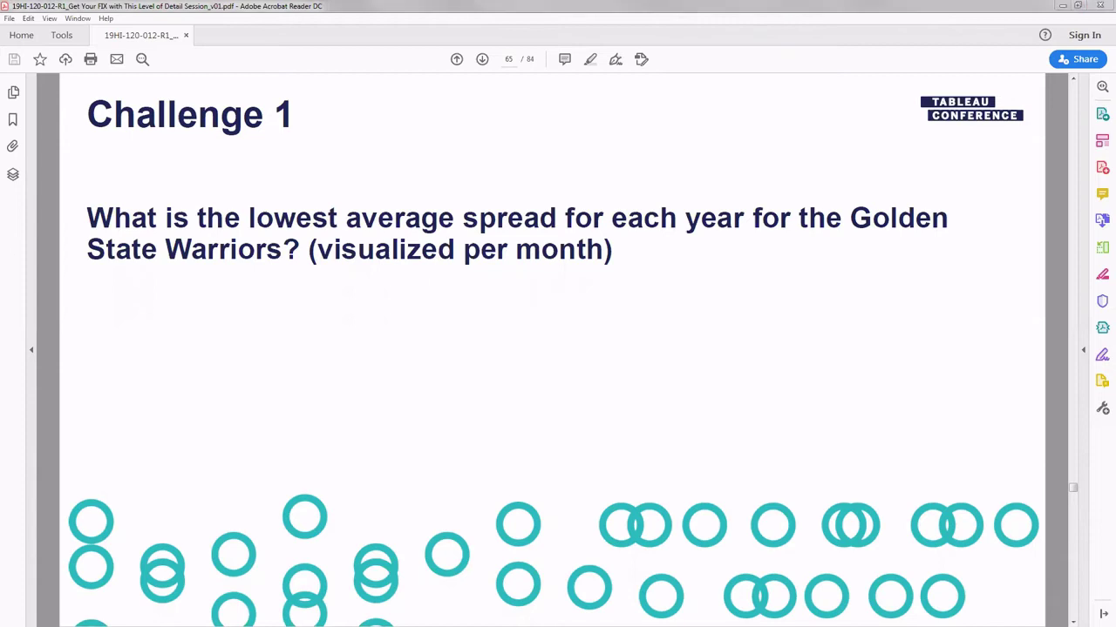
{"action": "key", "text": "alt+Tab"}
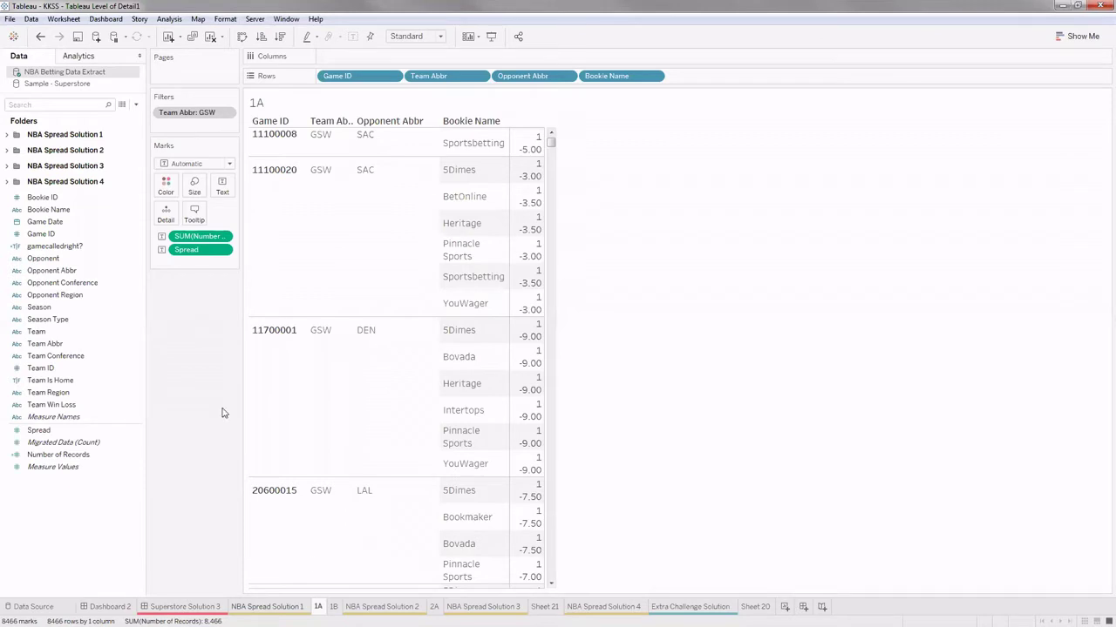
{"action": "key", "text": "ctrl+shift+Tab"}
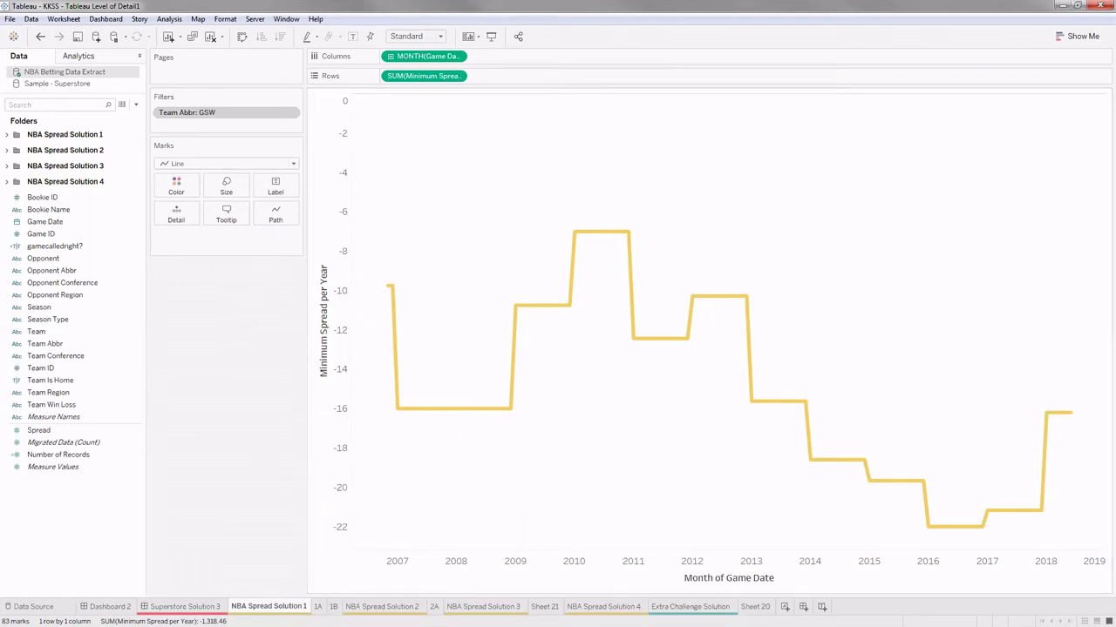
Examine the spreads listed per bookie for each GSW game on sheet 1A
{"action": "key", "text": "ctrl+Tab"}
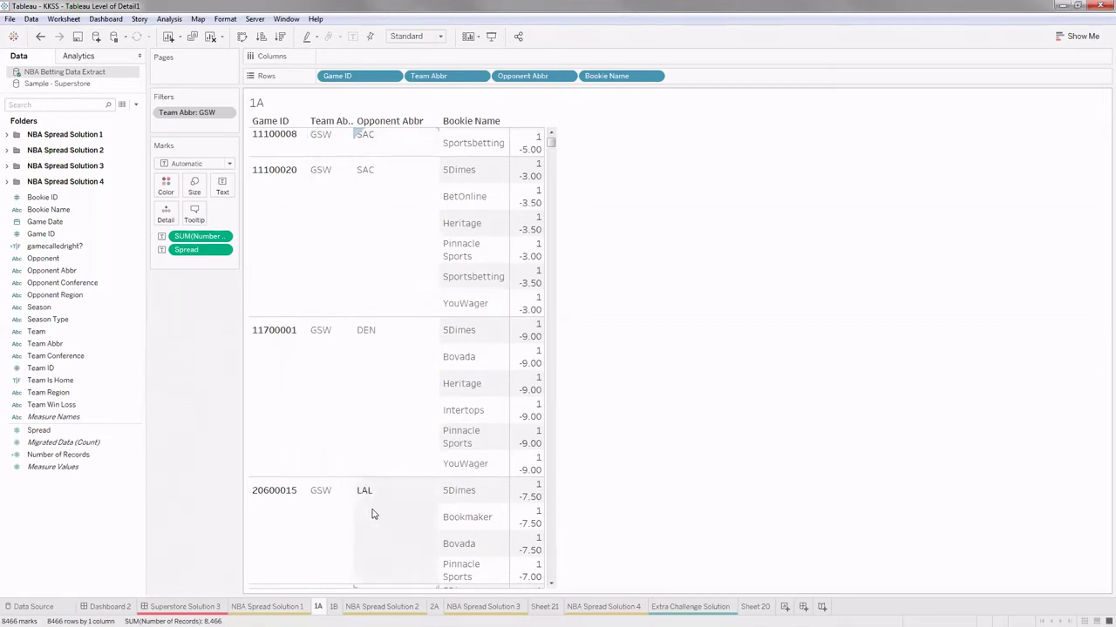
{"action": "scroll", "coordinate": [373, 512], "scroll_direction": "down", "scroll_amount": 2}
{"action": "scroll", "coordinate": [360, 173], "scroll_direction": "up", "scroll_amount": 4}
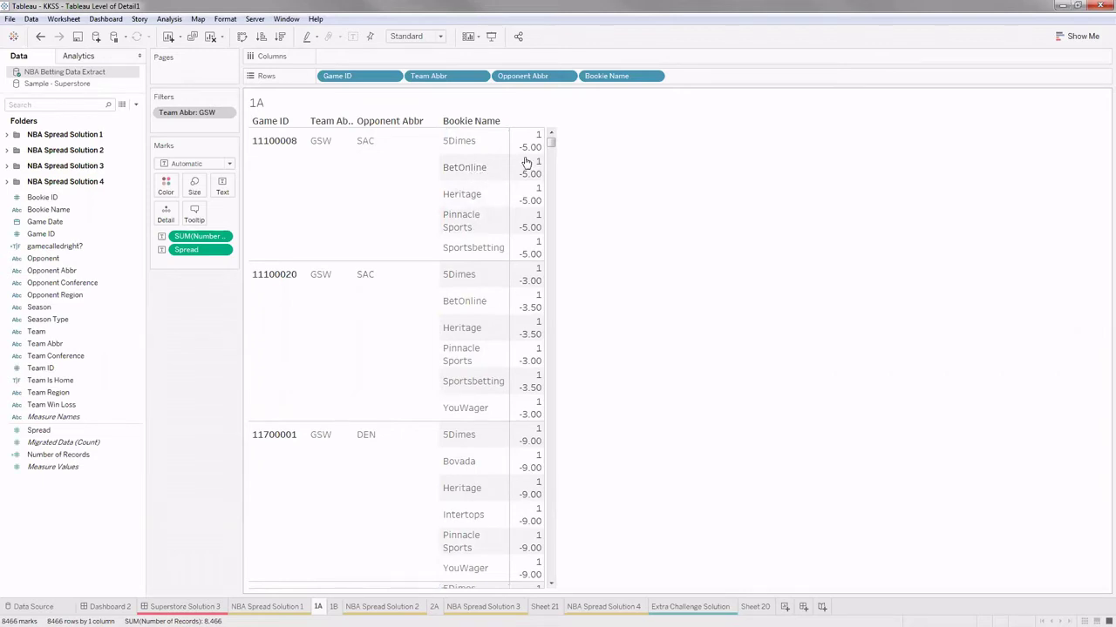
{"action": "mouse_move", "coordinate": [530, 155]}
{"action": "mouse_move", "coordinate": [532, 185]}
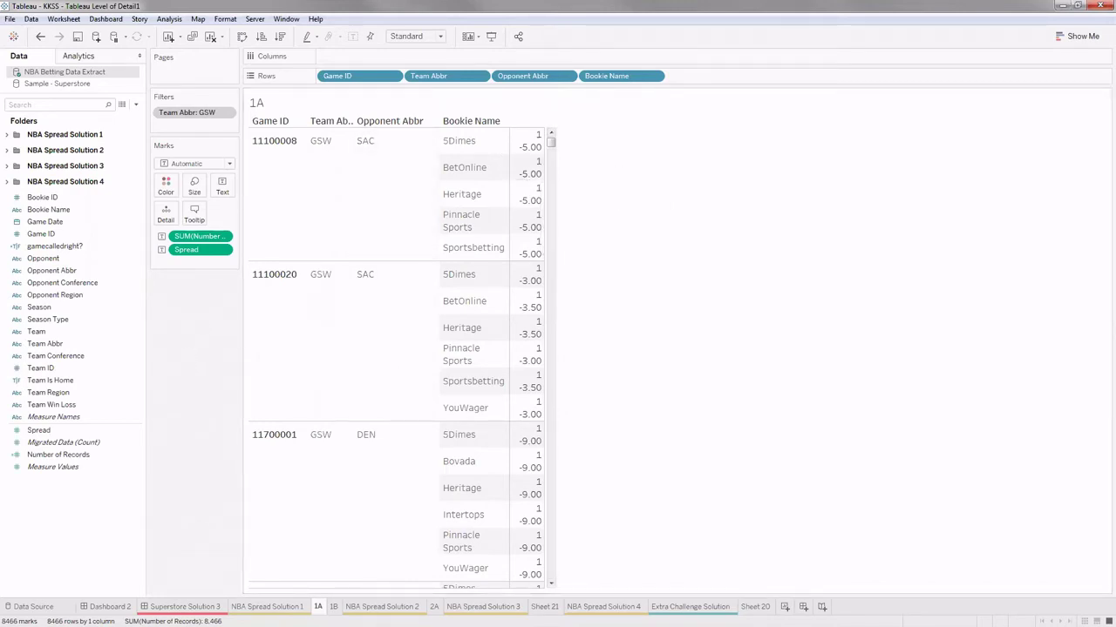
On sheet 1B, add a Team Abbr filter keeping only GSW and make it a context filter
{"action": "key", "text": "ctrl+Tab"}
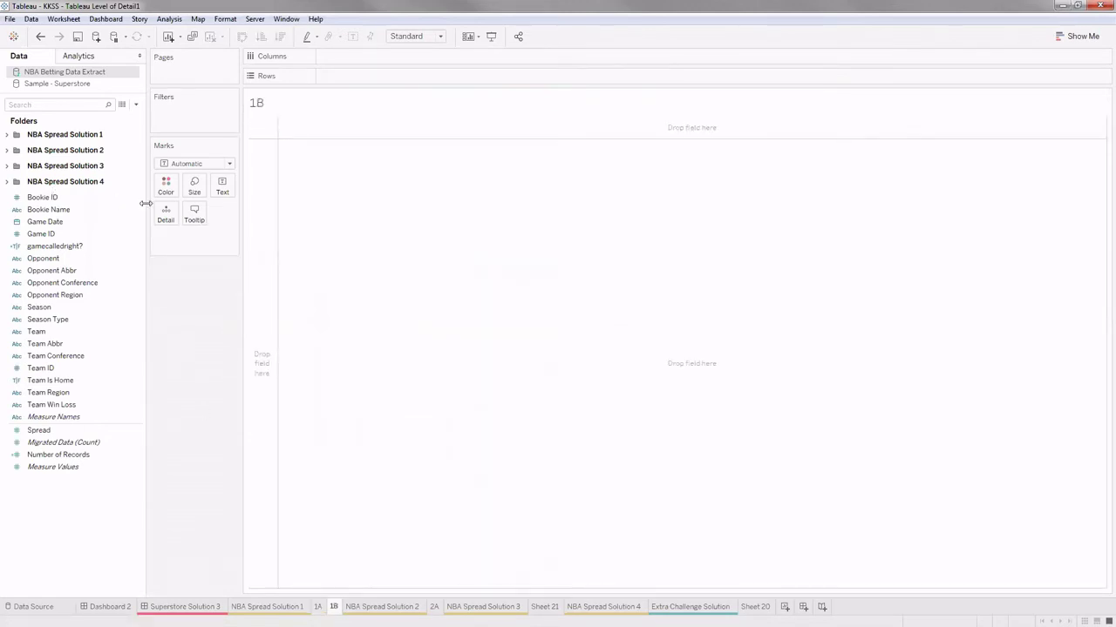
{"action": "left_click", "coordinate": [71, 235]}
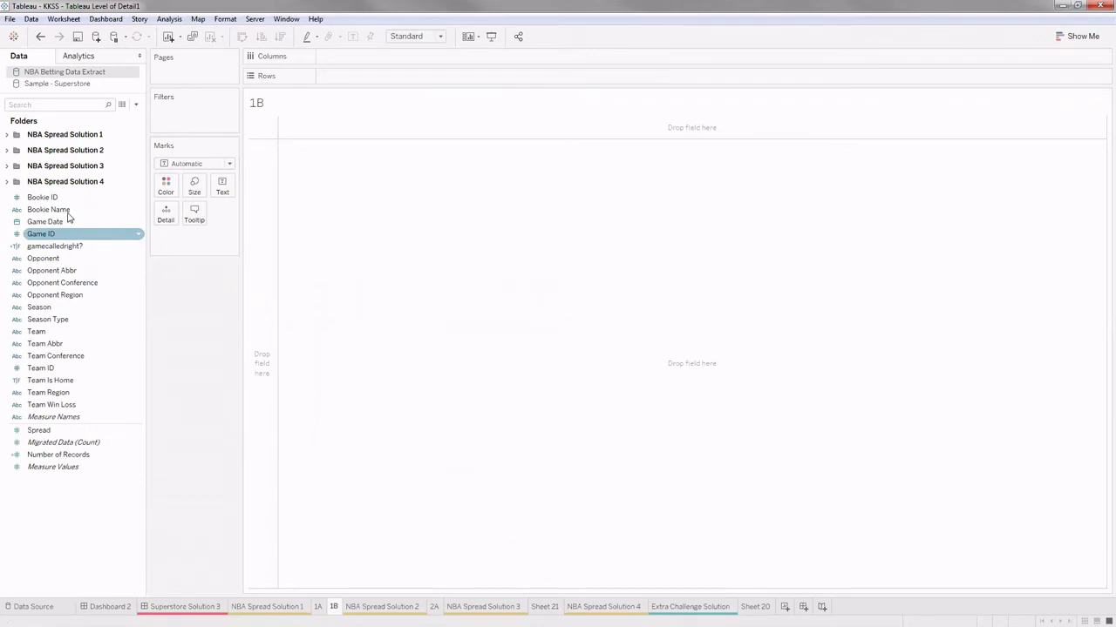
{"action": "left_click", "coordinate": [68, 213]}
{"action": "left_click_drag", "start_coordinate": [51, 344], "coordinate": [294, 177]}
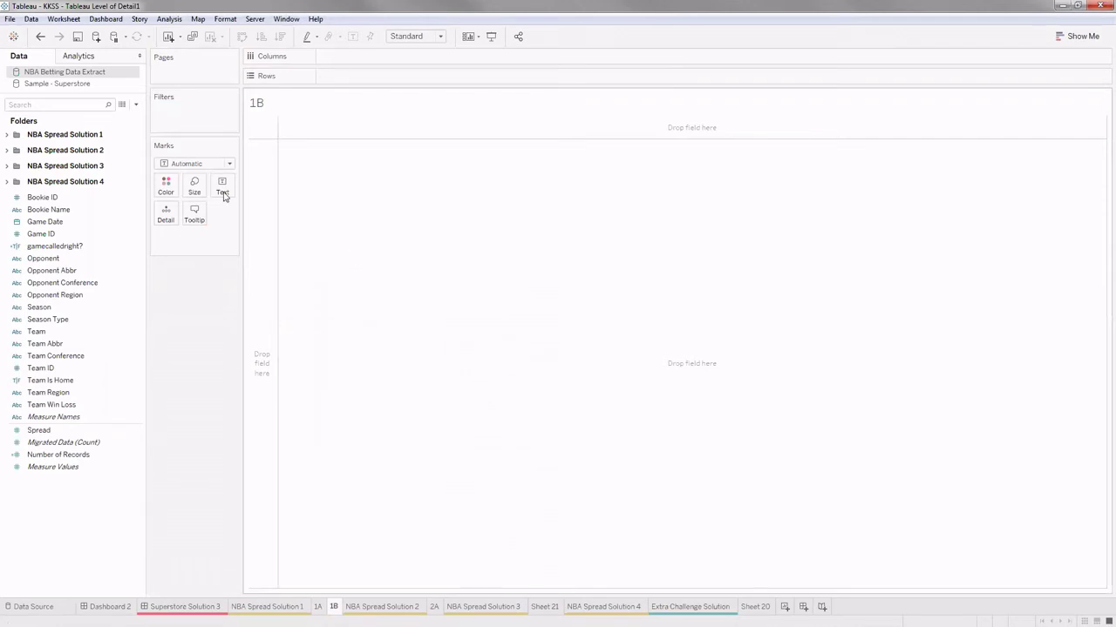
{"action": "left_click_drag", "start_coordinate": [55, 347], "coordinate": [217, 125]}
{"action": "left_click", "coordinate": [449, 326]}
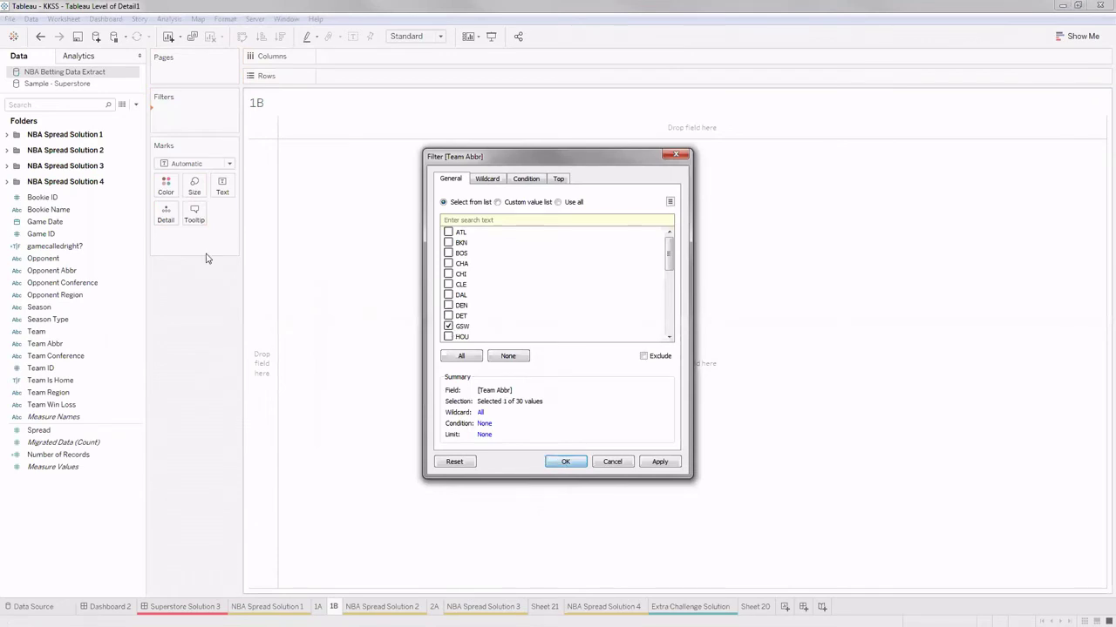
{"action": "key", "text": "Return"}
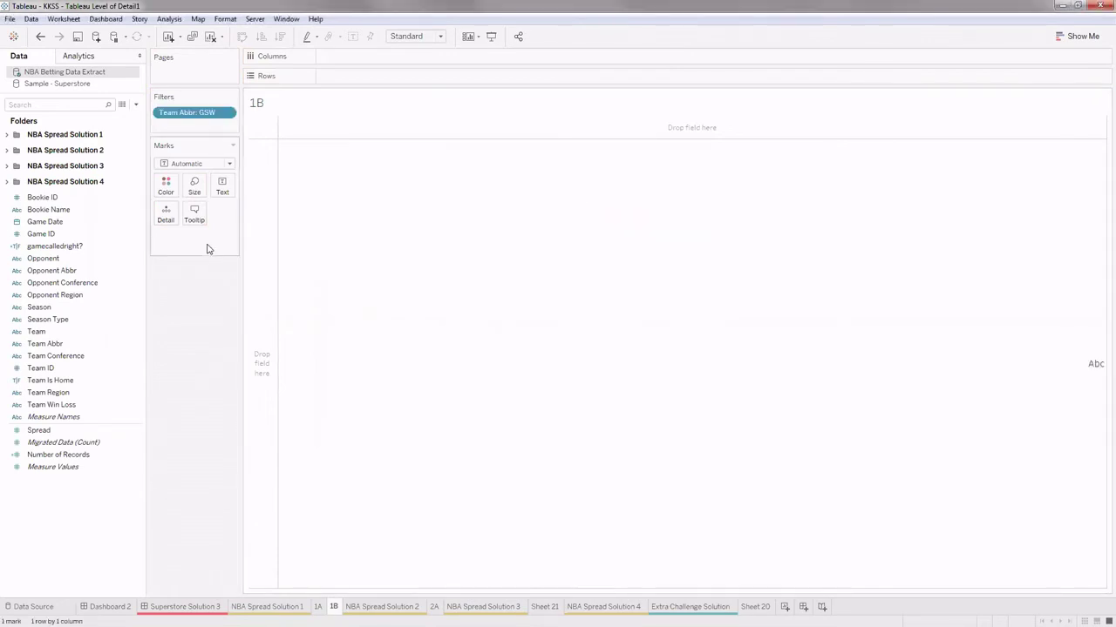
{"action": "right_click", "coordinate": [210, 113]}
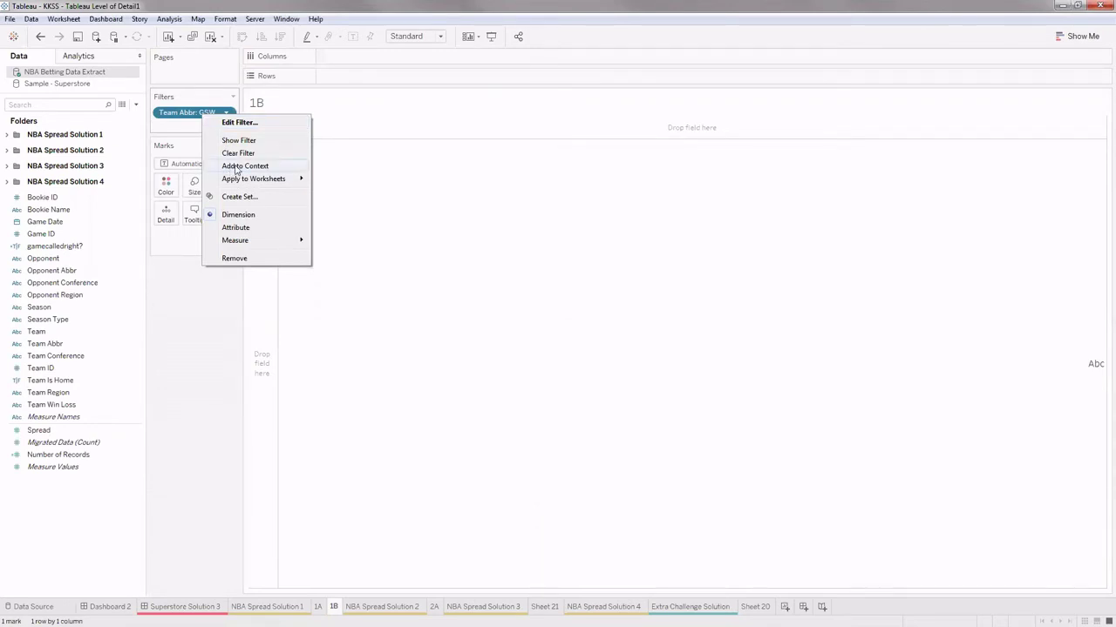
{"action": "left_click", "coordinate": [235, 166]}
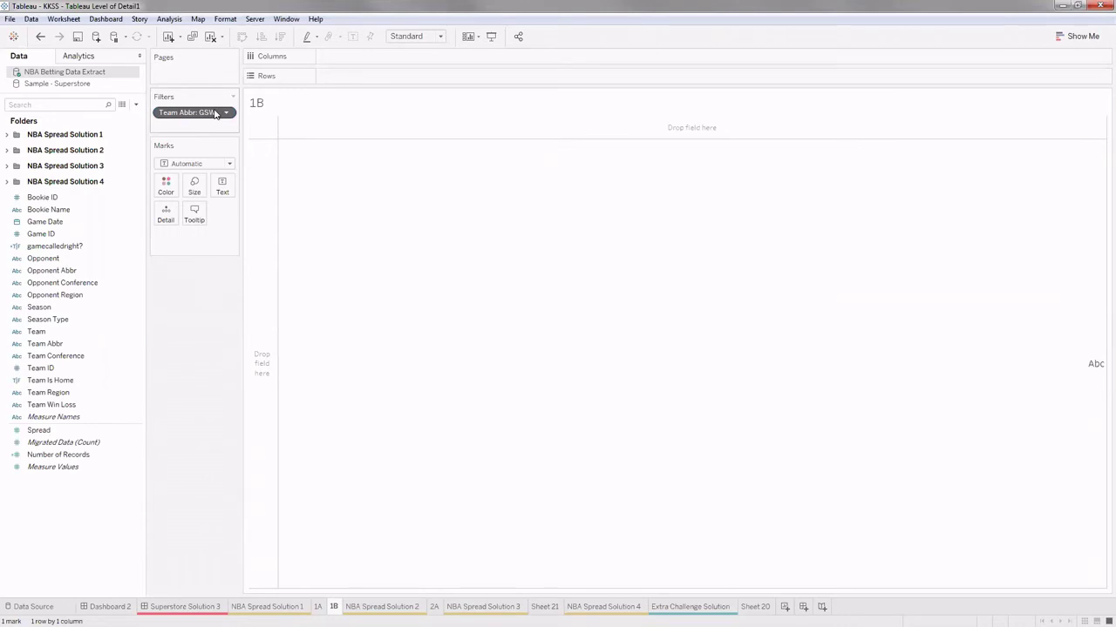
{"action": "left_click", "coordinate": [90, 269]}
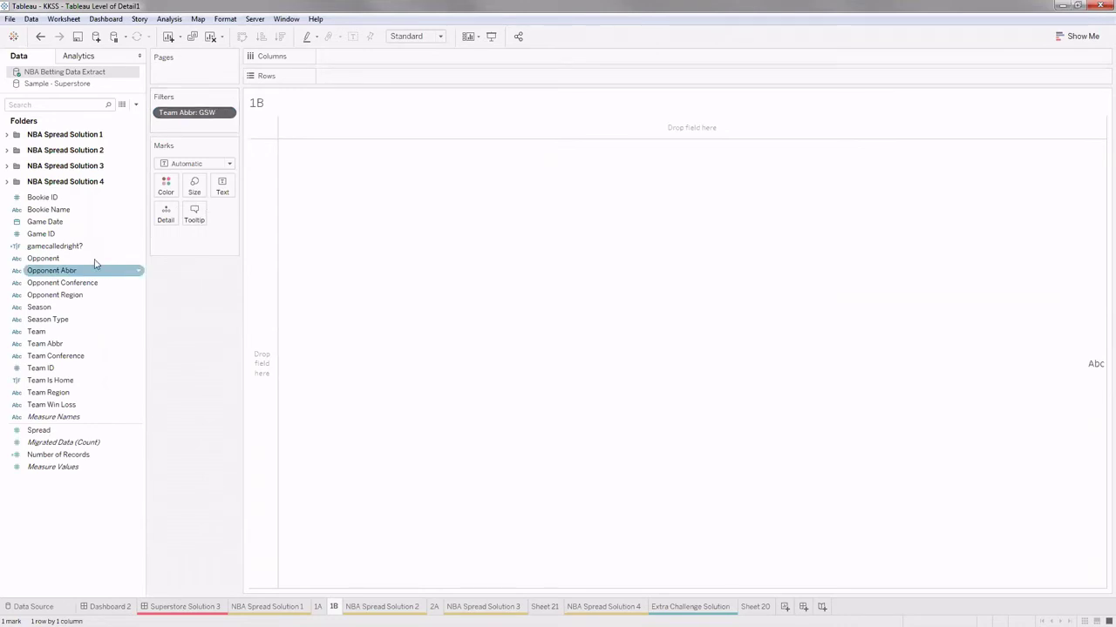
{"action": "left_click", "coordinate": [94, 209]}
{"action": "left_click", "coordinate": [133, 122]}
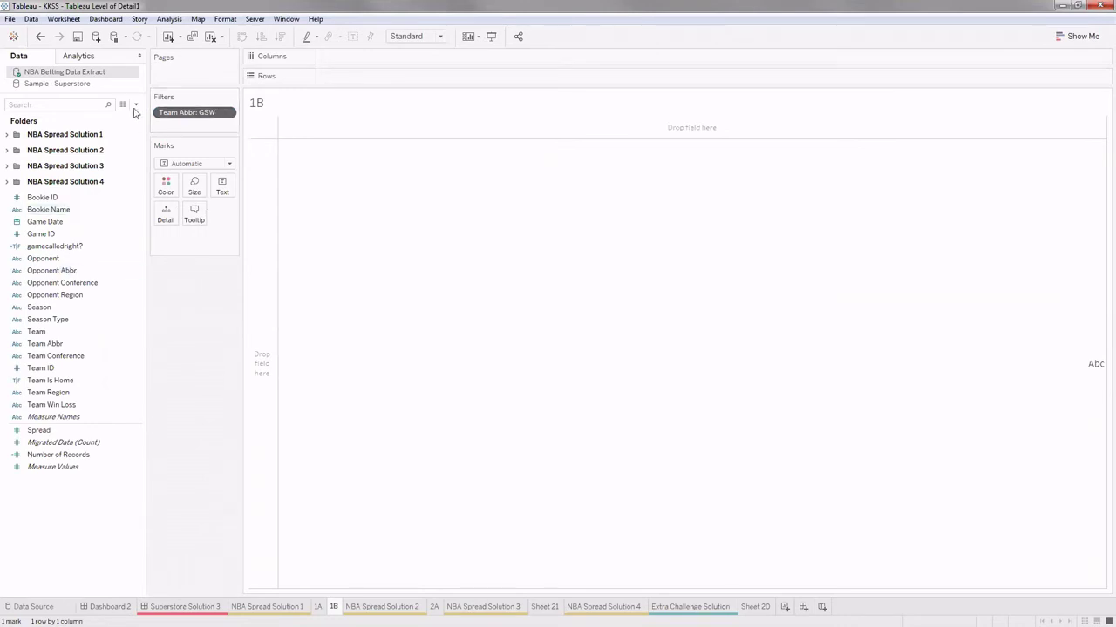
{"action": "left_click", "coordinate": [188, 294]}
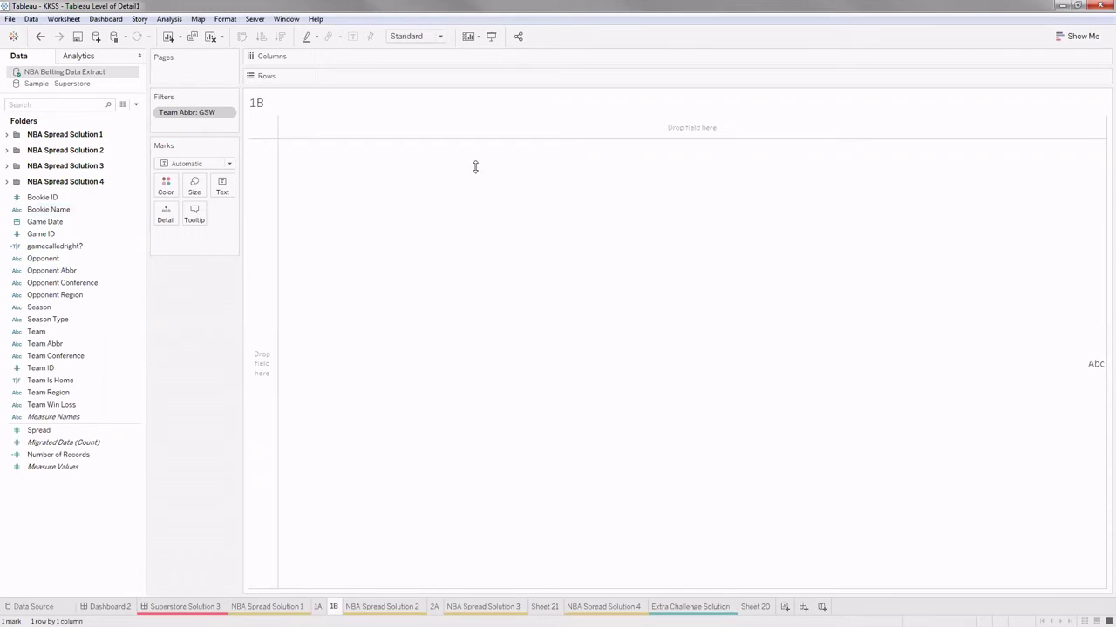
{"action": "key", "text": "ctrl+Page_Up"}
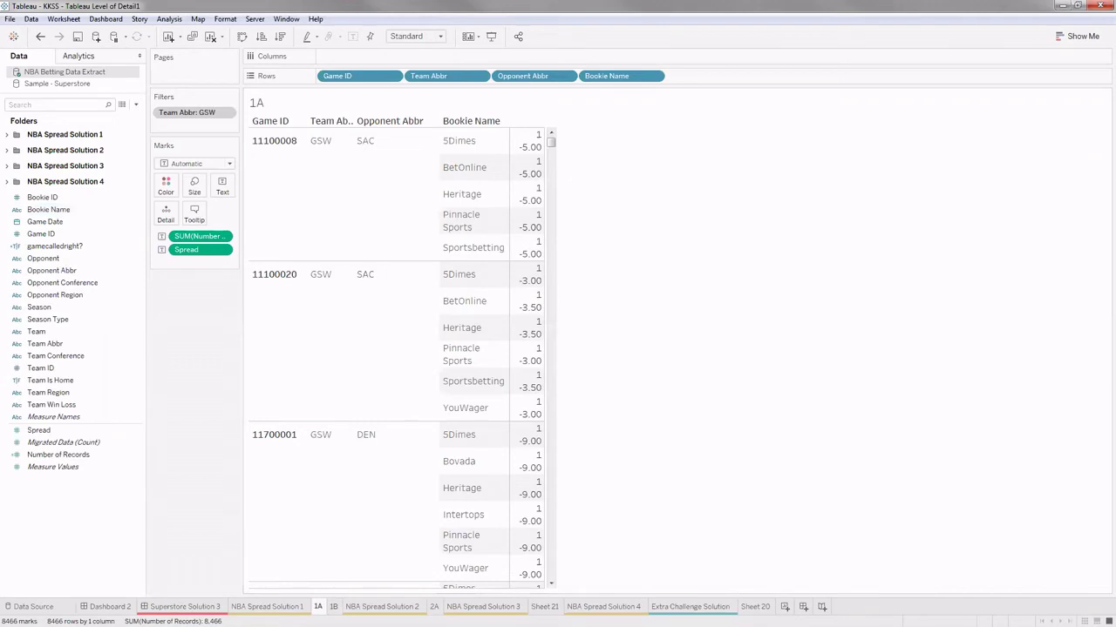
{"action": "key", "text": "ctrl+Tab"}
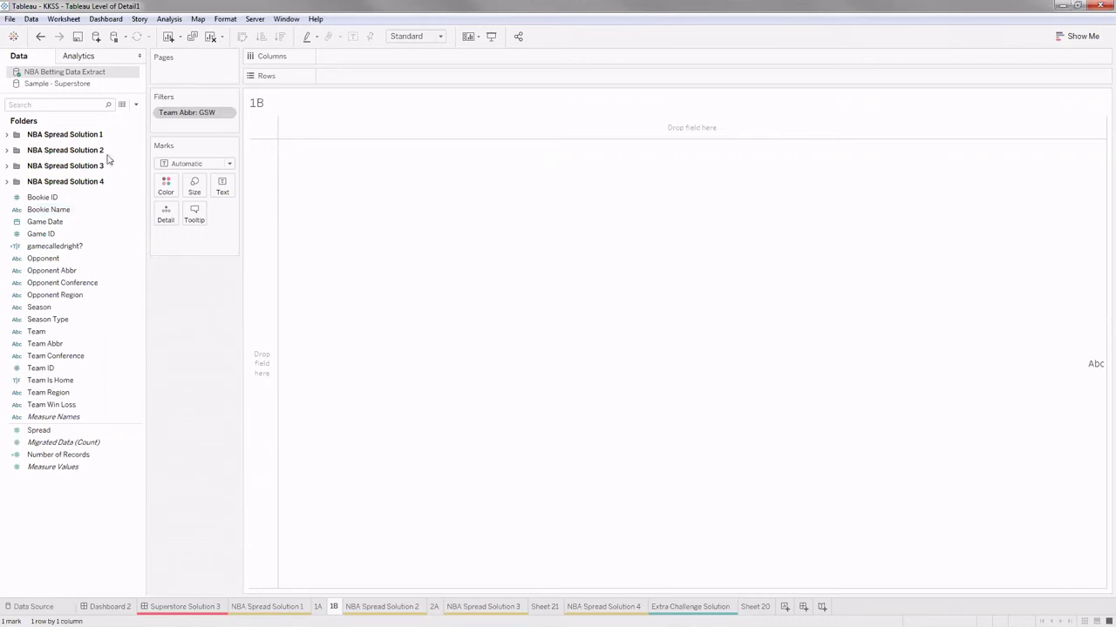
{"action": "left_click", "coordinate": [136, 105]}
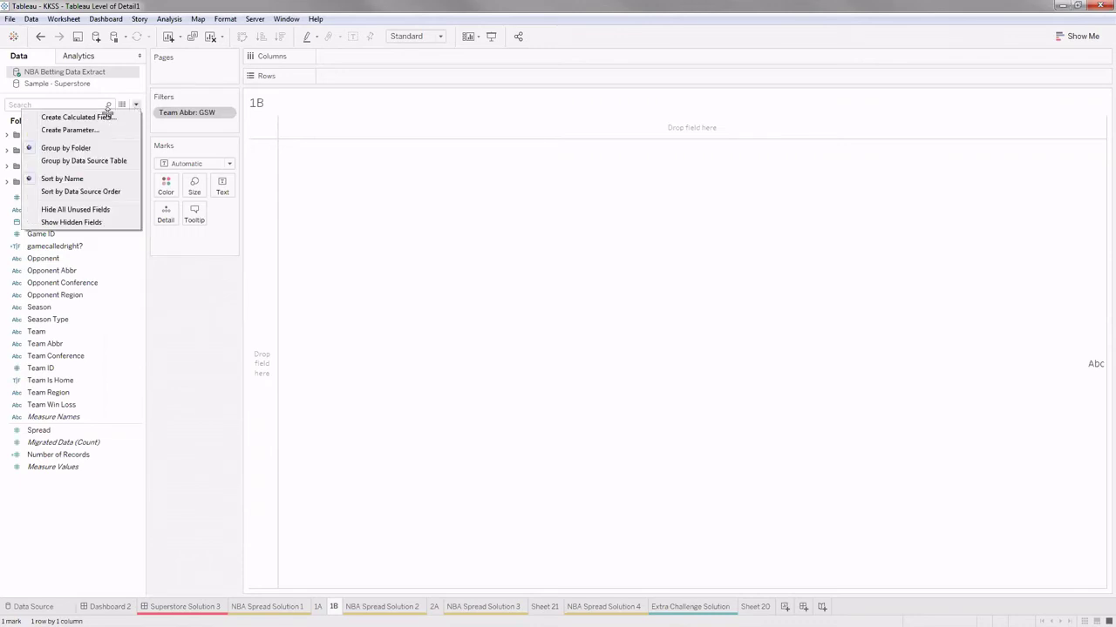
{"action": "left_click", "coordinate": [183, 164]}
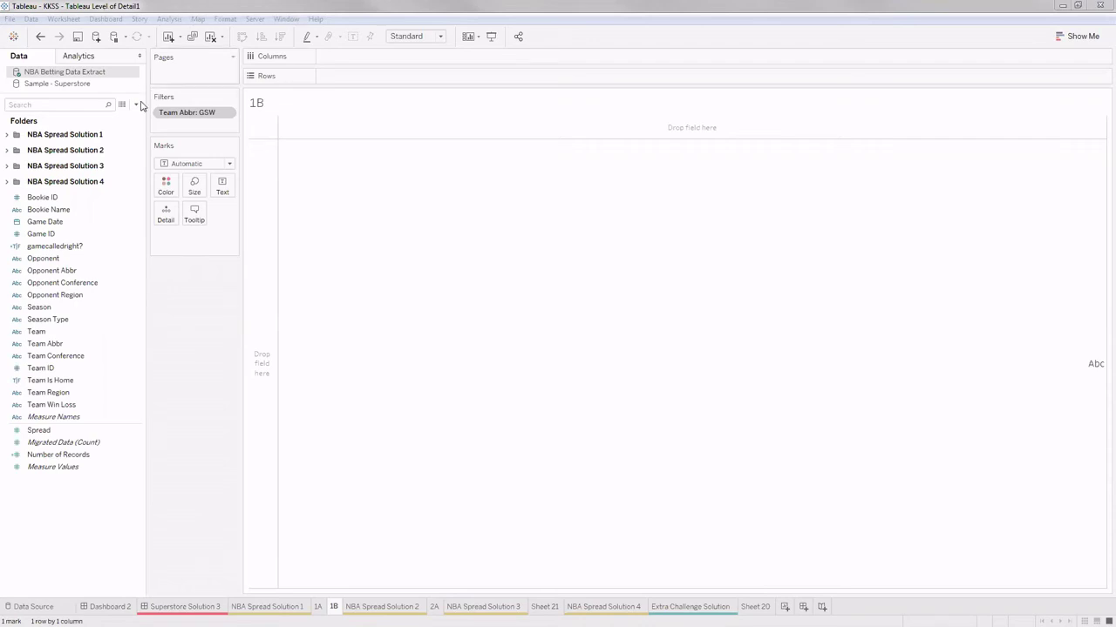
Create a calculated field in the NBA Betting Data Extract named Spread Across Years
{"action": "left_click", "coordinate": [102, 117]}
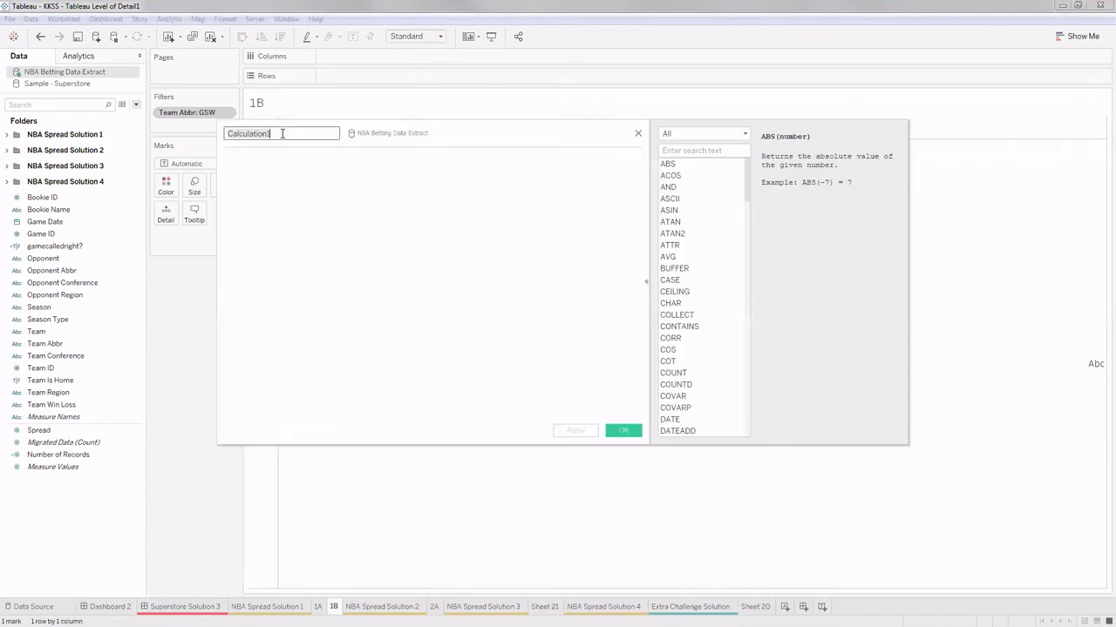
{"action": "left_click", "coordinate": [282, 133]}
{"action": "key", "text": "ctrl+a"}
{"action": "key", "text": "BackSpace"}
{"action": "type", "text": "SP"}
{"action": "type", "text": "re"}
{"action": "type", "text": "ad Ac"}
{"action": "type", "text": "ross"}
{"action": "type", "text": " Years"}
Begin the Spread Across Years formula with an opening brace and the FIXED keyword
{"action": "left_click", "coordinate": [285, 169]}
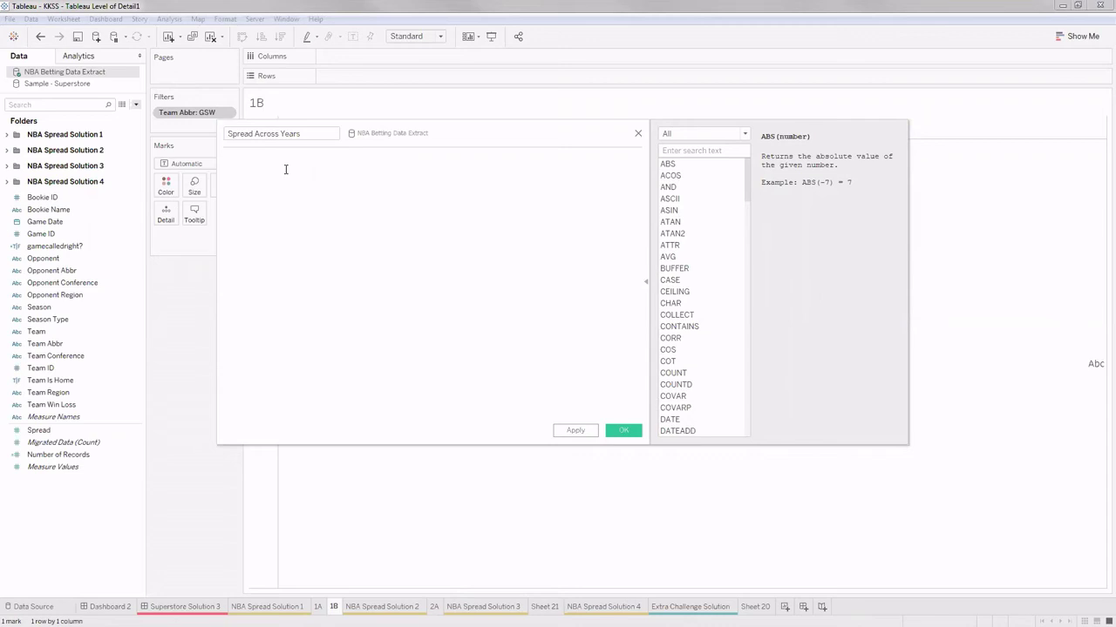
{"action": "type", "text": "F"}
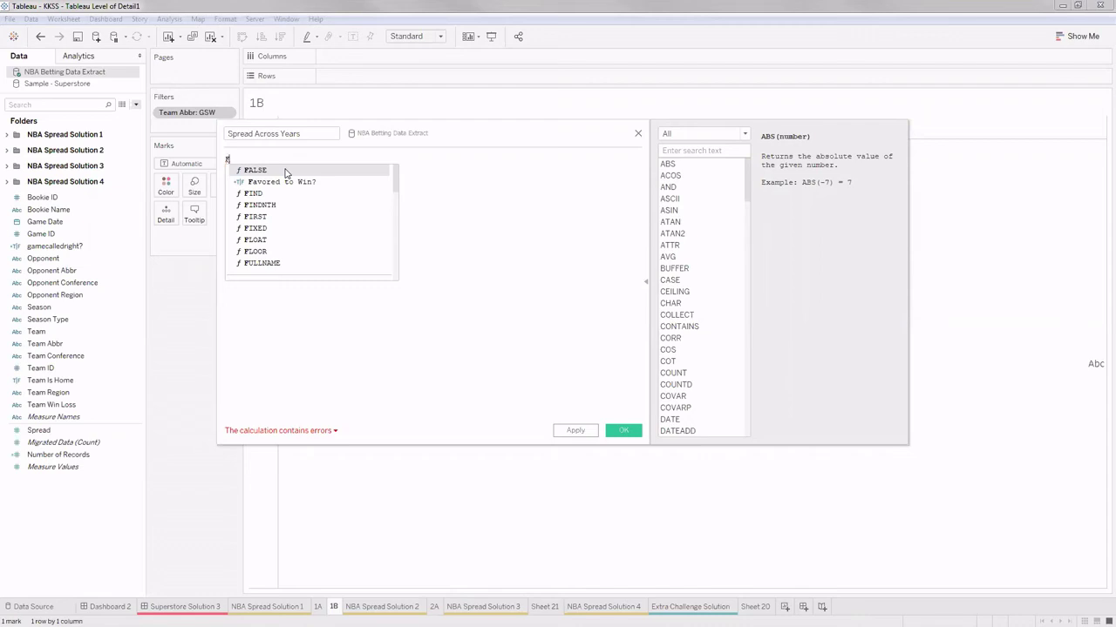
{"action": "type", "text": "i"}
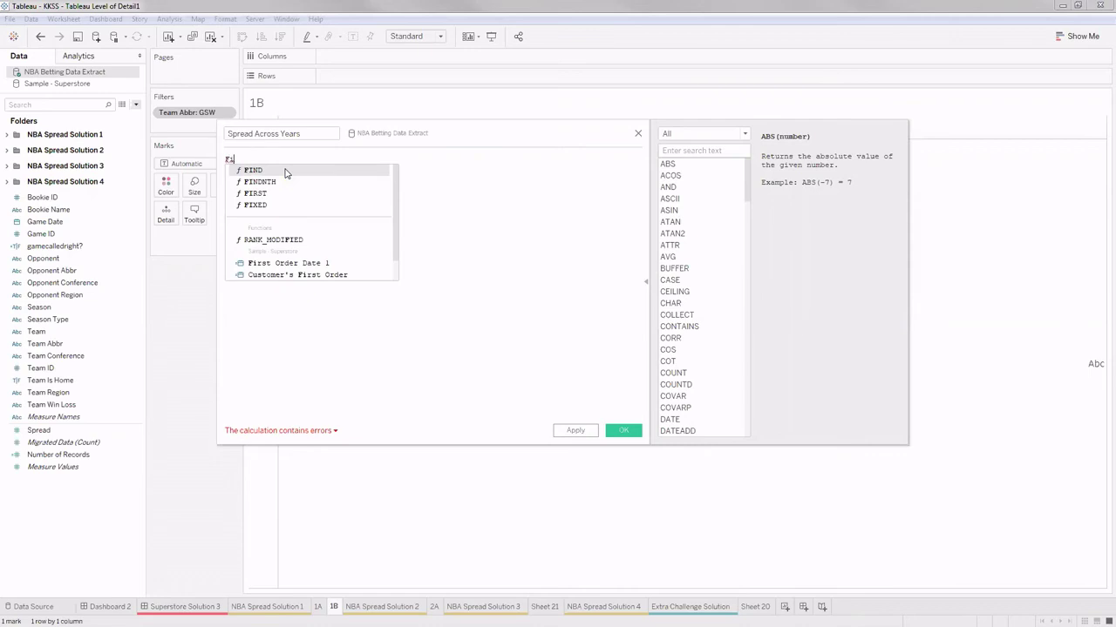
{"action": "type", "text": "x"}
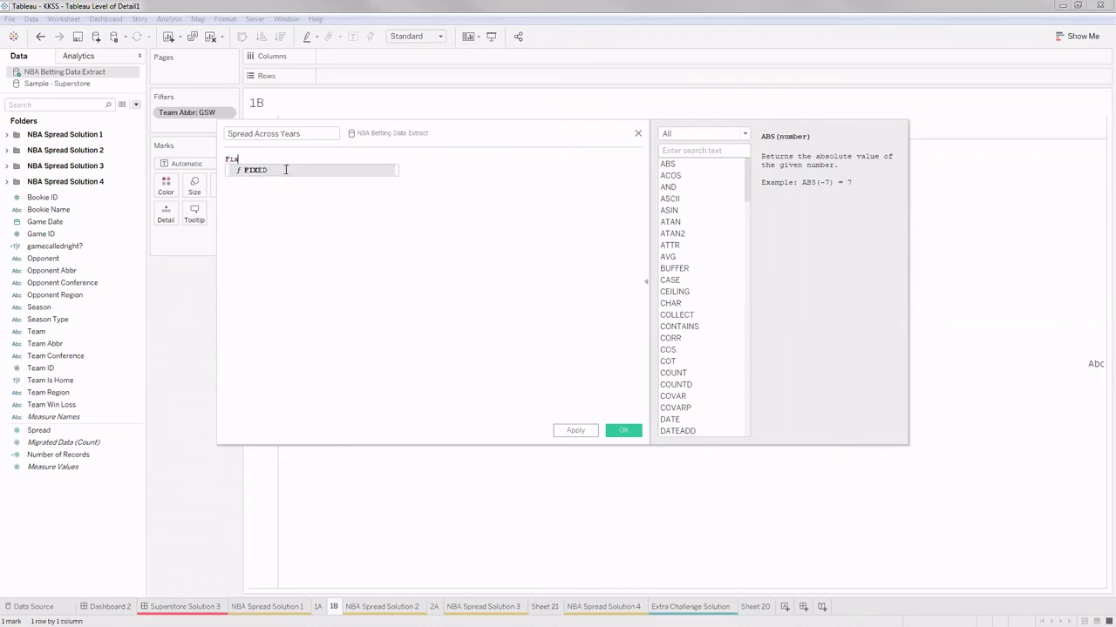
{"action": "left_click", "coordinate": [285, 170]}
{"action": "key", "text": "BackSpace"}
{"action": "key", "text": "BackSpace"}
{"action": "key", "text": "BackSpace"}
{"action": "key", "text": "BackSpace"}
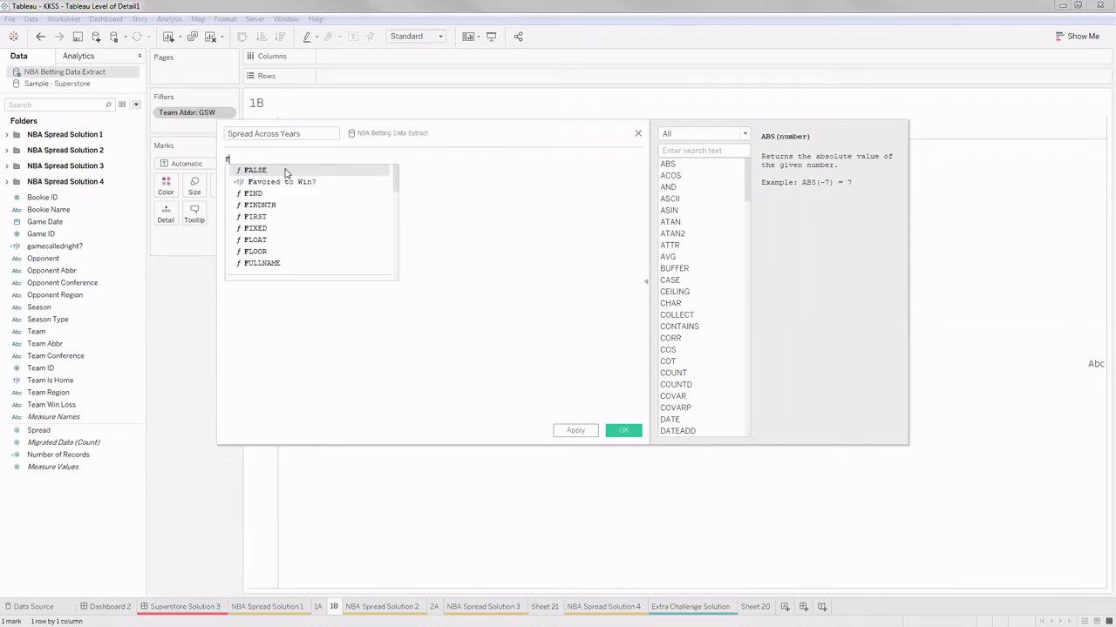
{"action": "key", "text": "ctrl+z"}
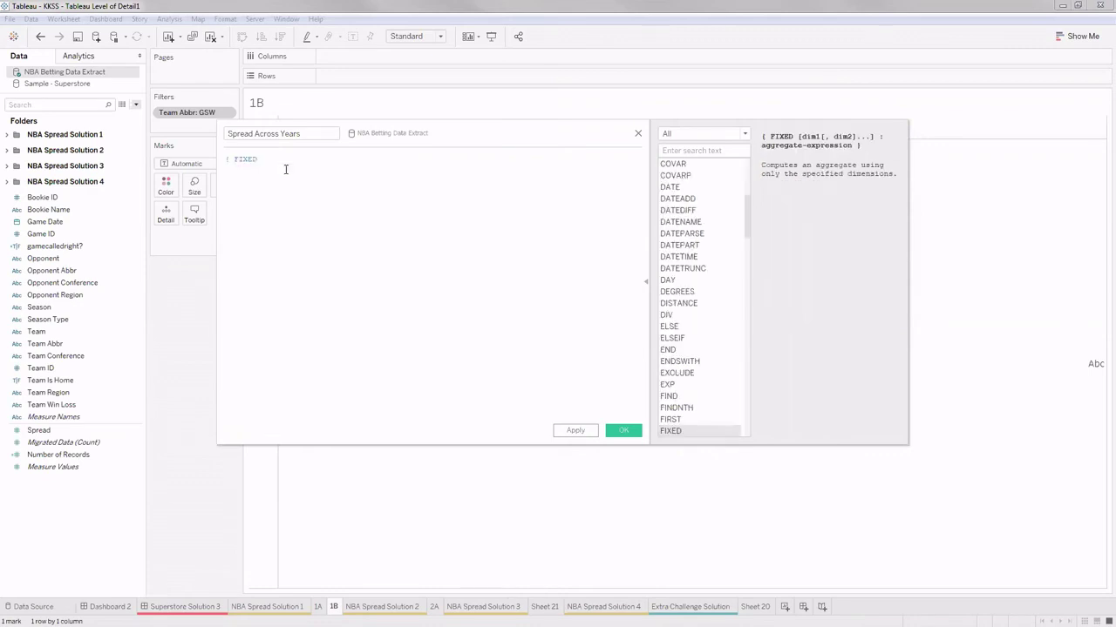
Complete the level of detail expression as { FIXED [Game ID] : AVG([Spread])}
{"action": "type", "text": "Gam"}
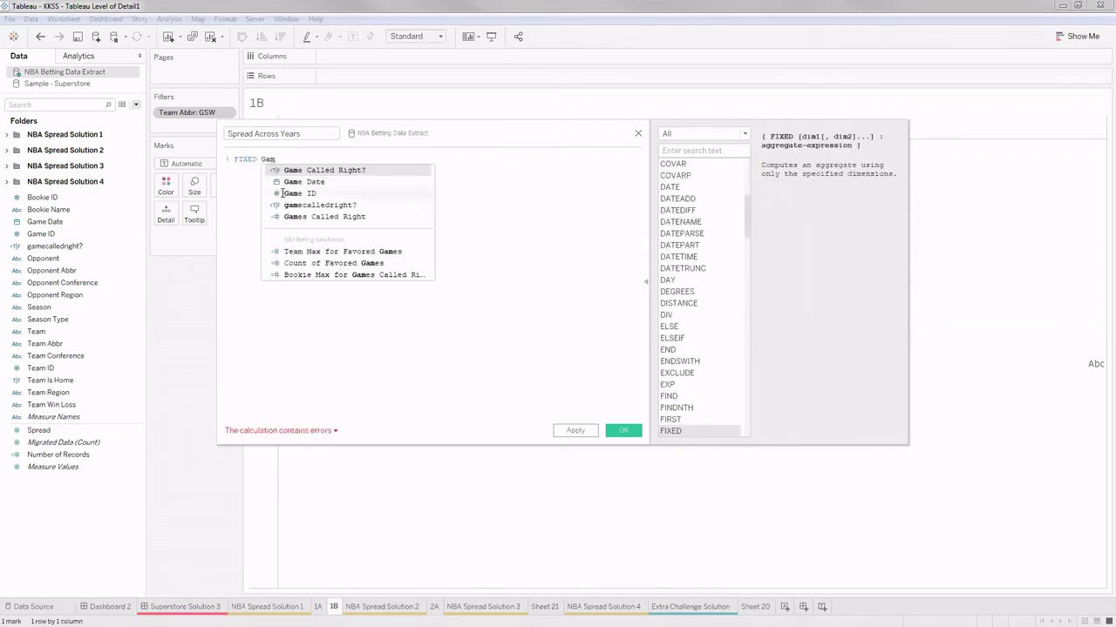
{"action": "left_click", "coordinate": [296, 193]}
{"action": "type", "text": ": AVG"}
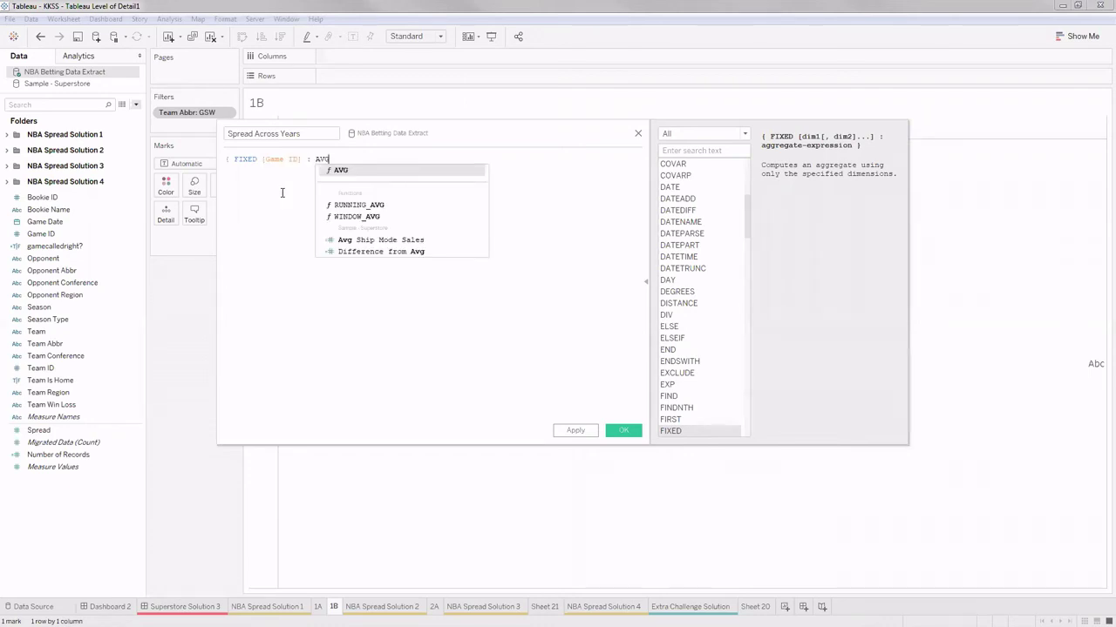
{"action": "type", "text": "(spre"}
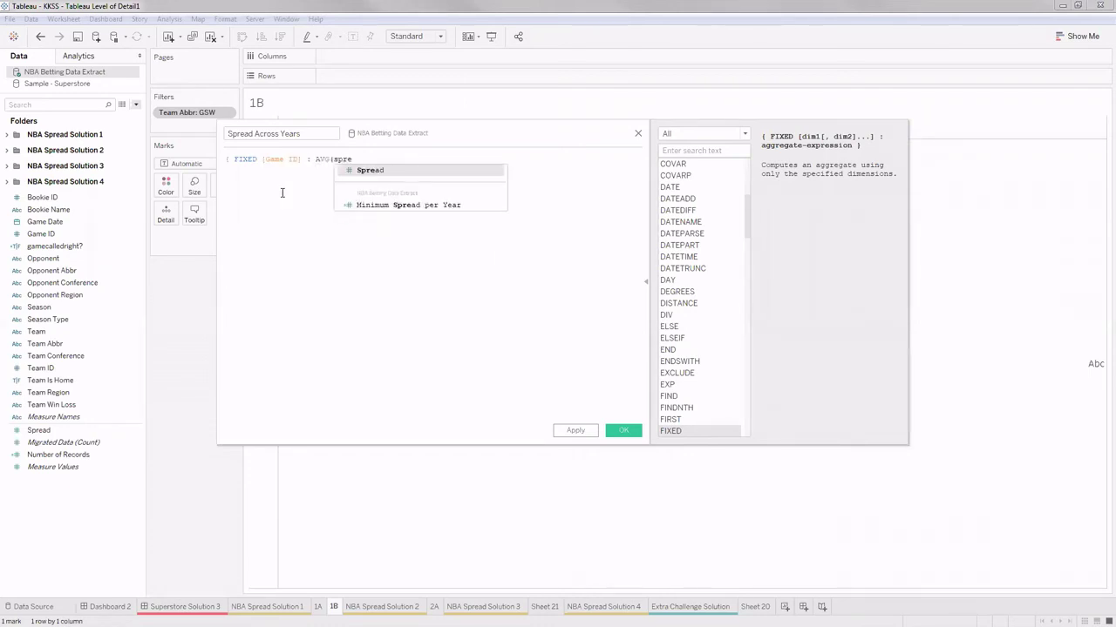
{"action": "key", "text": "Return"}
{"action": "type", "text": ")}"}
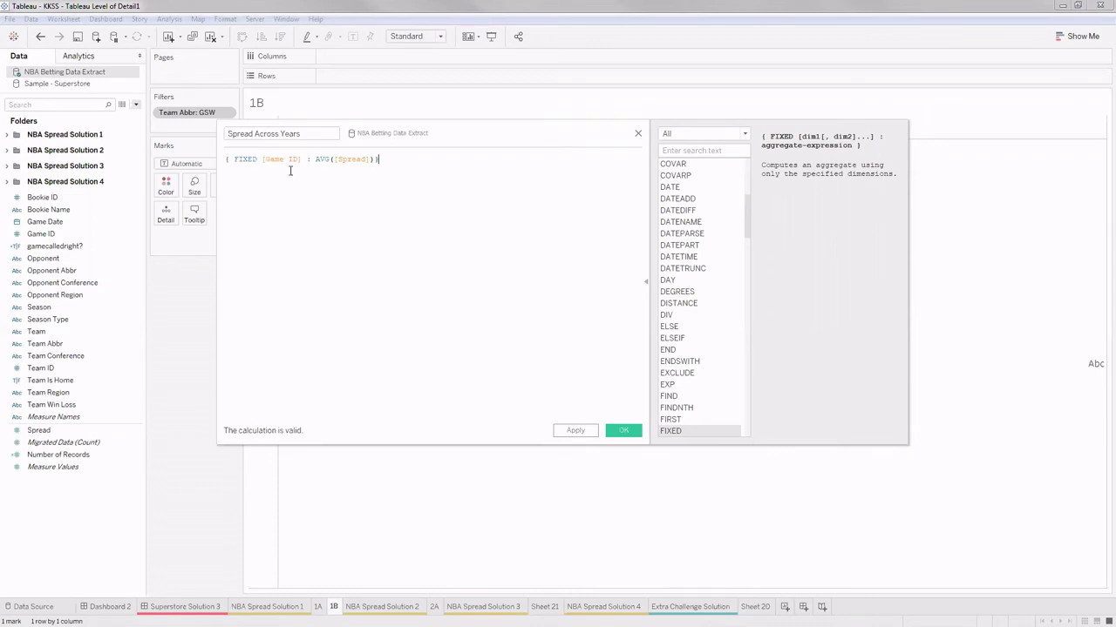
Add blank lines above the FIXED [Game ID] expression and reread the Challenge 1 question in the Acrobat Reader PDF before returning to Tableau
{"action": "left_click", "coordinate": [228, 159]}
{"action": "key", "text": "Return"}
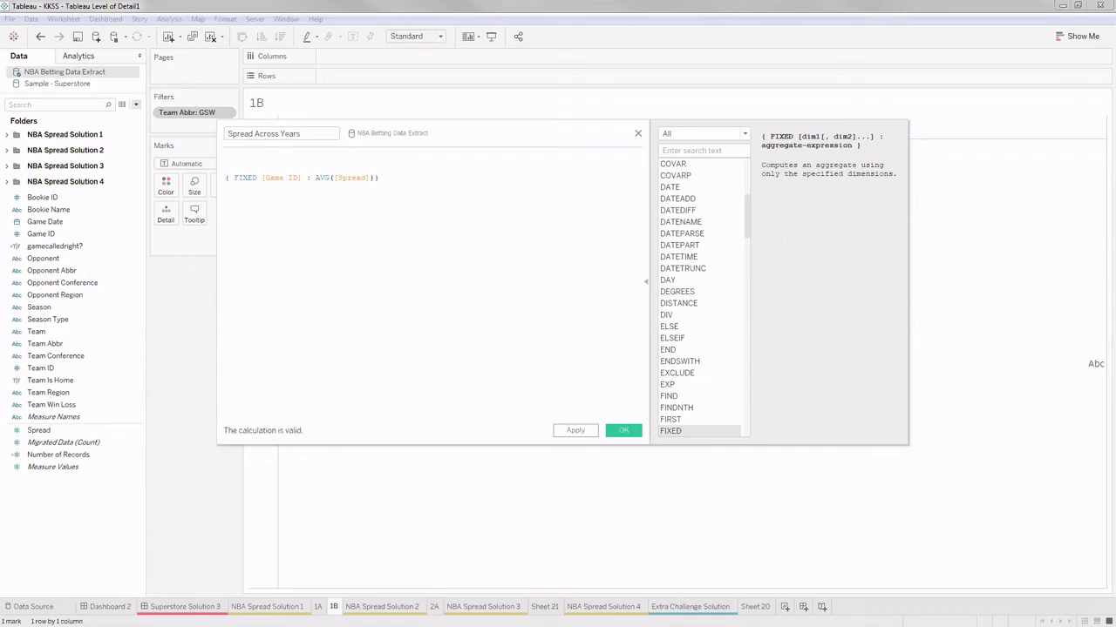
{"action": "key", "text": "alt+Tab"}
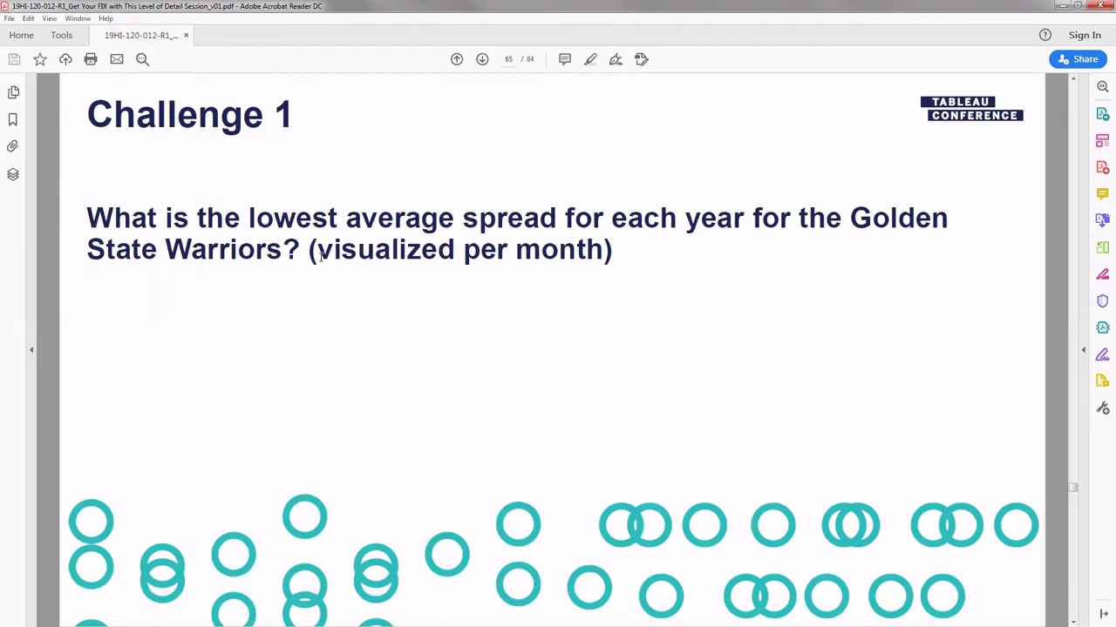
{"action": "key", "text": "alt+Tab"}
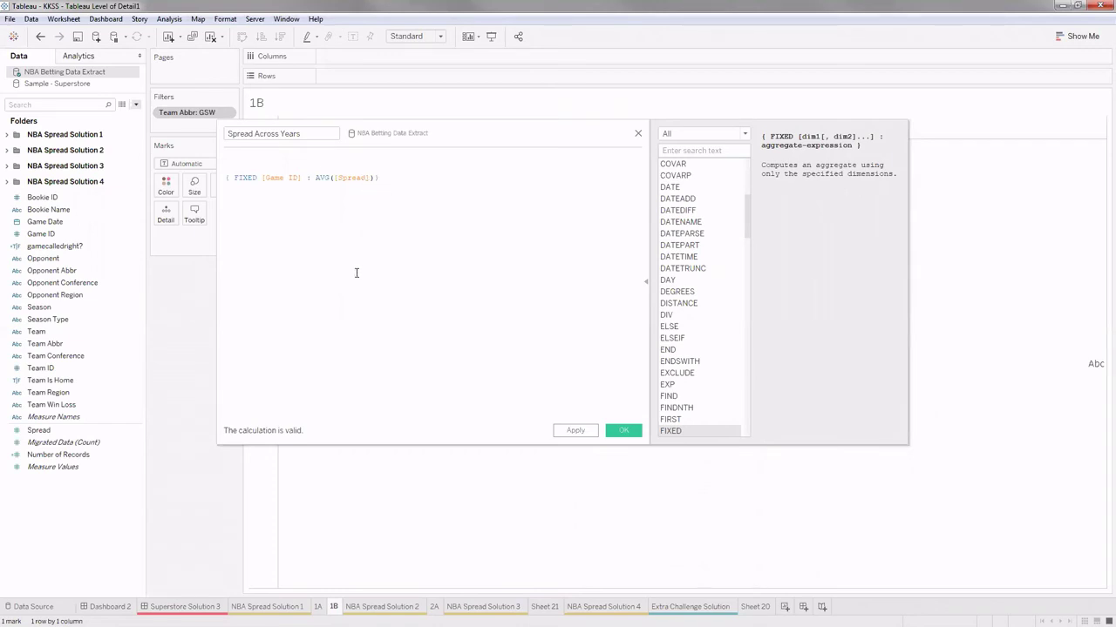
Above the existing expression, start an outer level of detail expression with { FIXED DATETRUNC('year', [Game Date]
{"action": "left_click", "coordinate": [236, 163]}
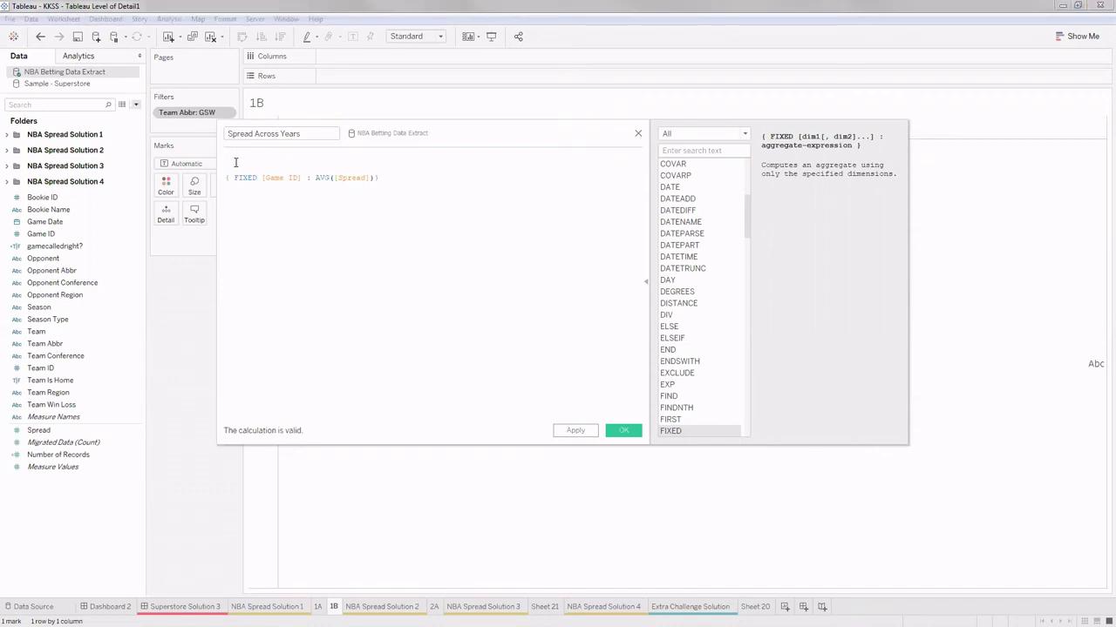
{"action": "type", "text": "f"}
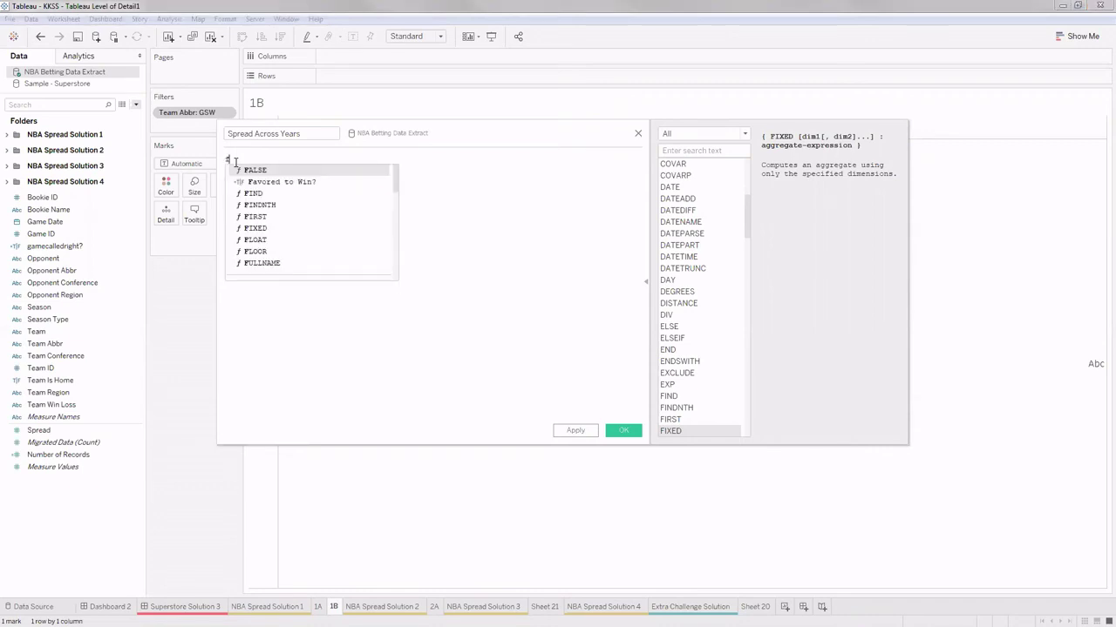
{"action": "type", "text": "ixe"}
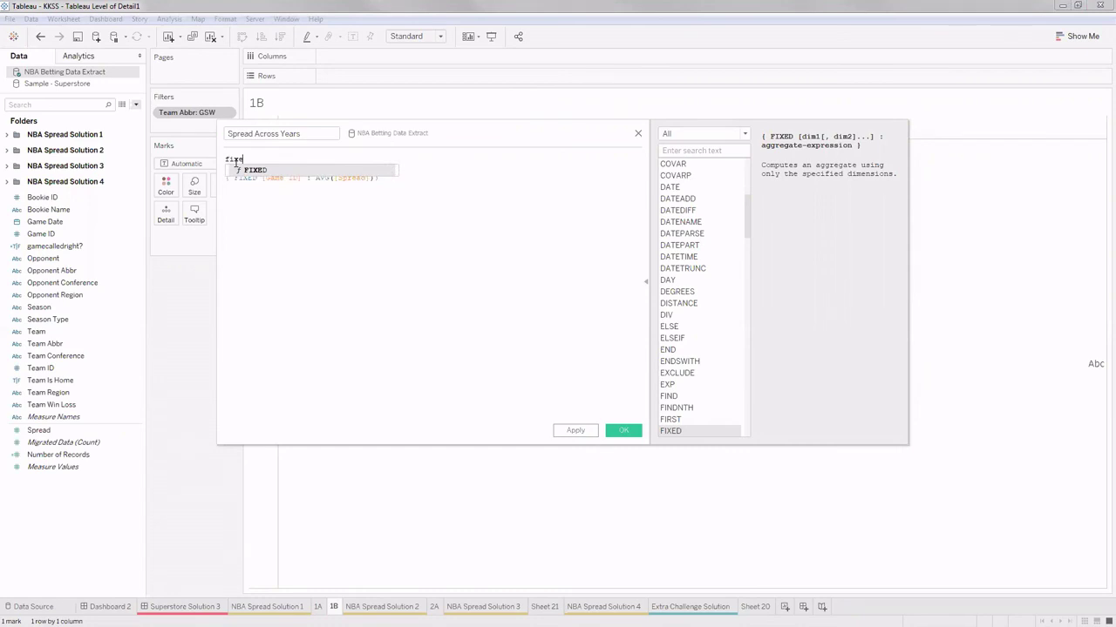
{"action": "key", "text": "Return"}
{"action": "type", "text": "datetru"}
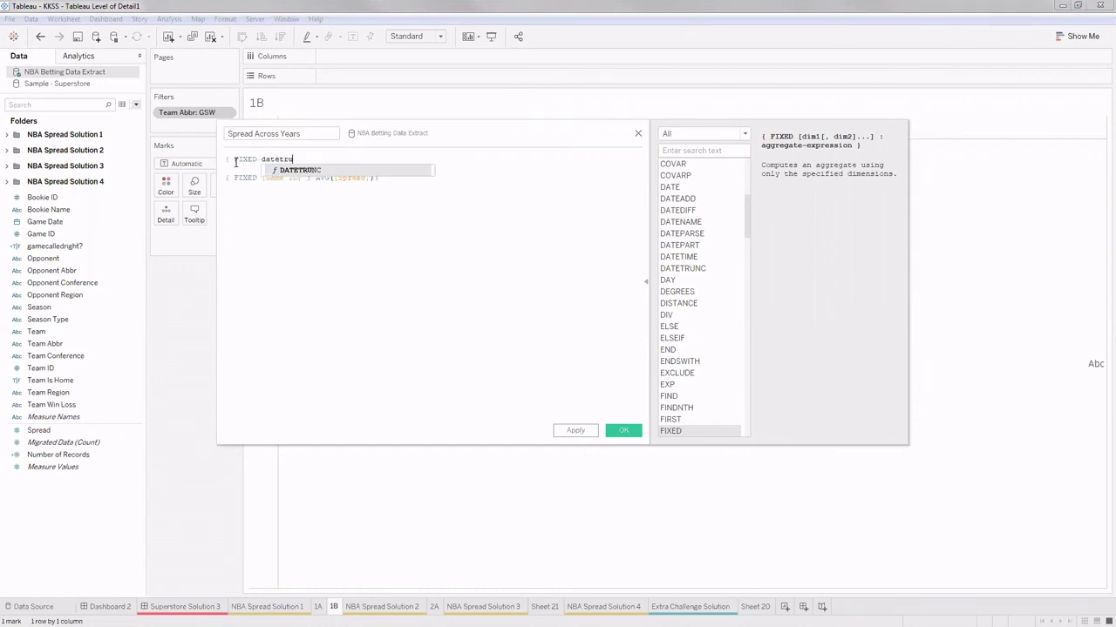
{"action": "key", "text": "Return"}
{"action": "type", "text": "'year',"}
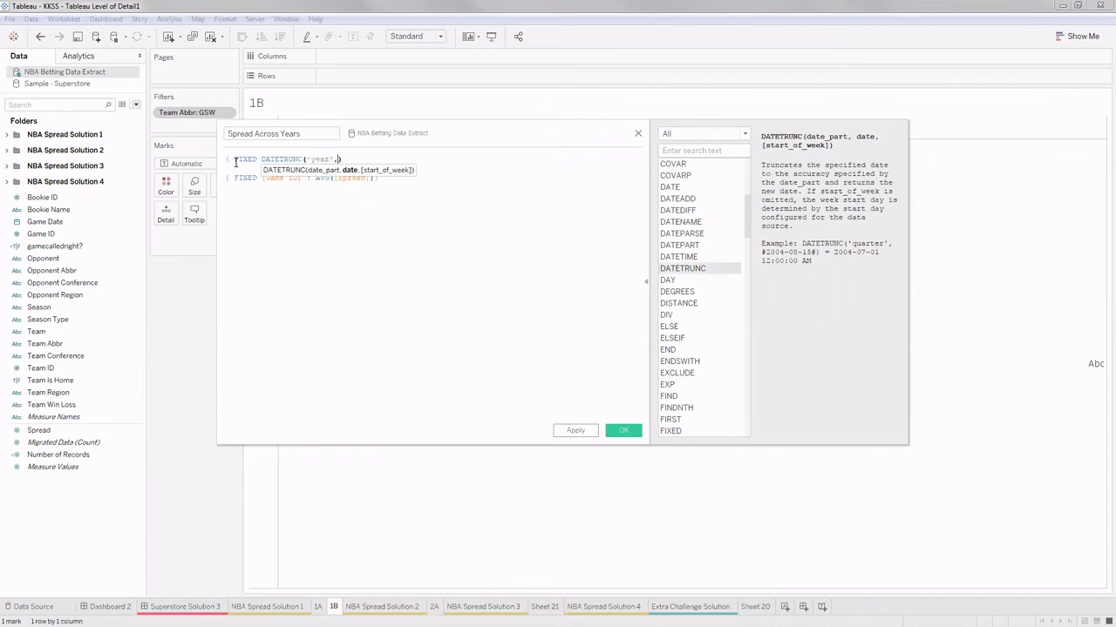
{"action": "type", "text": " game"}
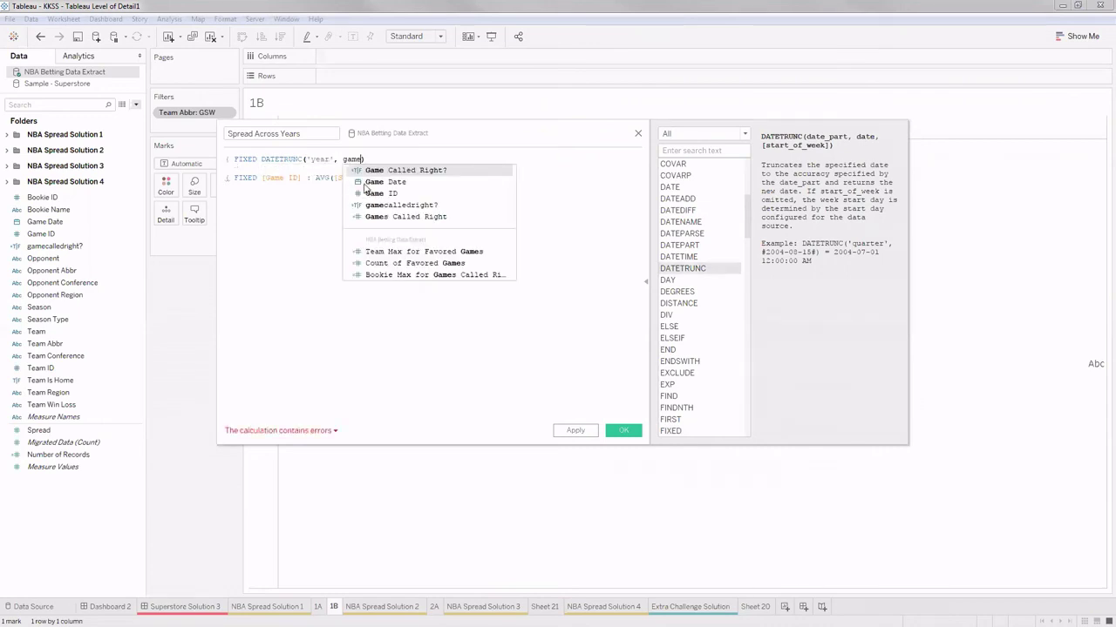
{"action": "left_click", "coordinate": [384, 182]}
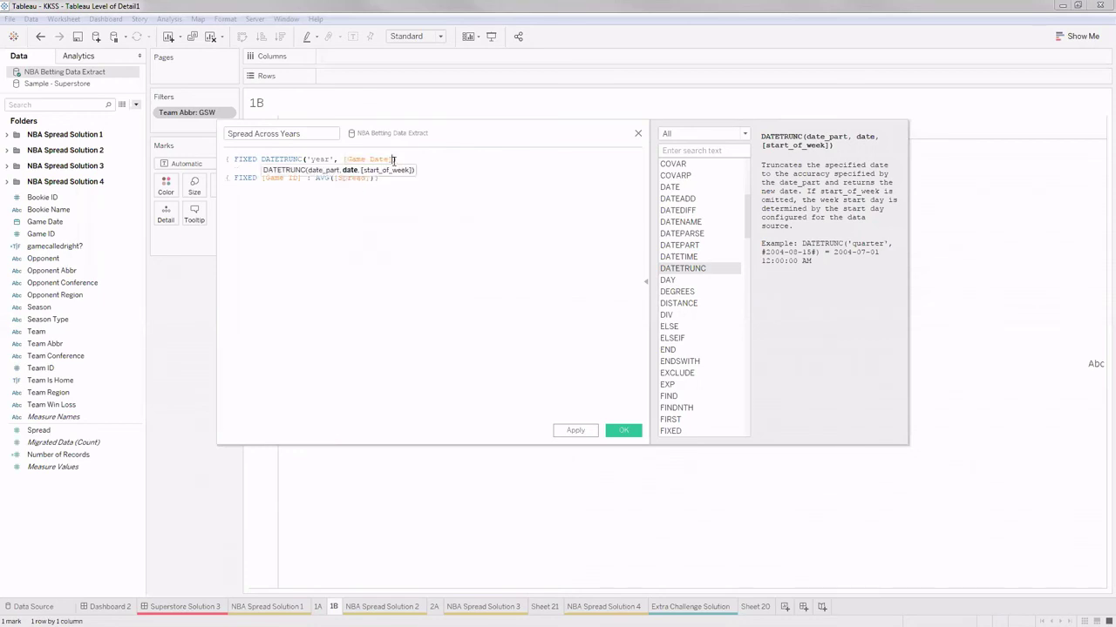
Close DATETRUNC, add : min( and indent the FIXED [Game ID] expression on the line directly beneath it as the argument
{"action": "type", "text": ") : min"}
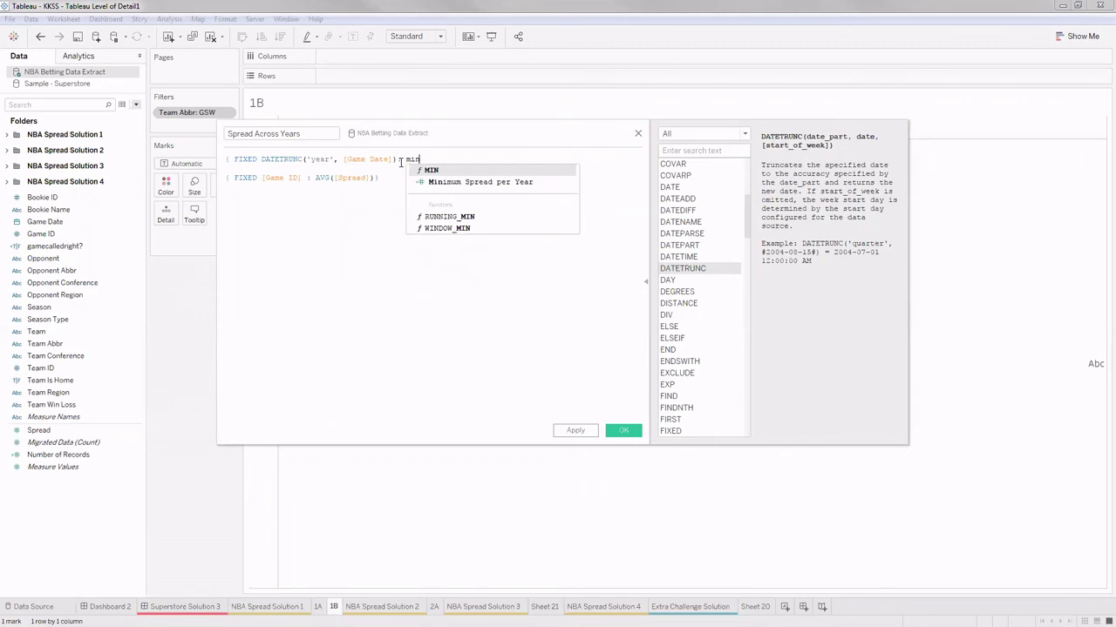
{"action": "type", "text": "("}
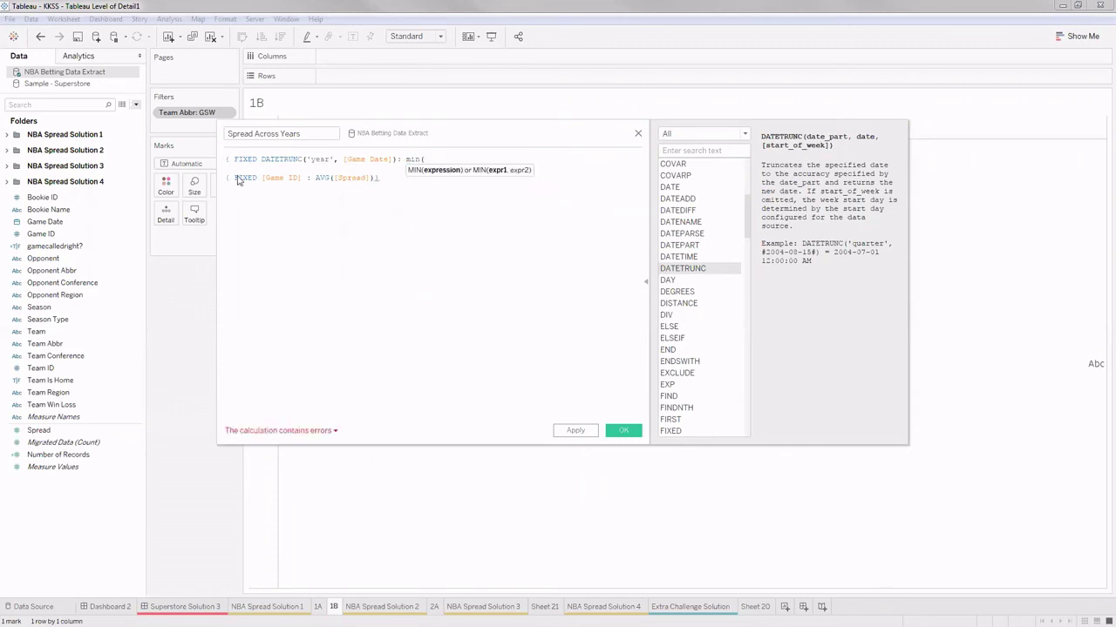
{"action": "triple_click", "coordinate": [238, 180]}
{"action": "key", "text": "Right"}
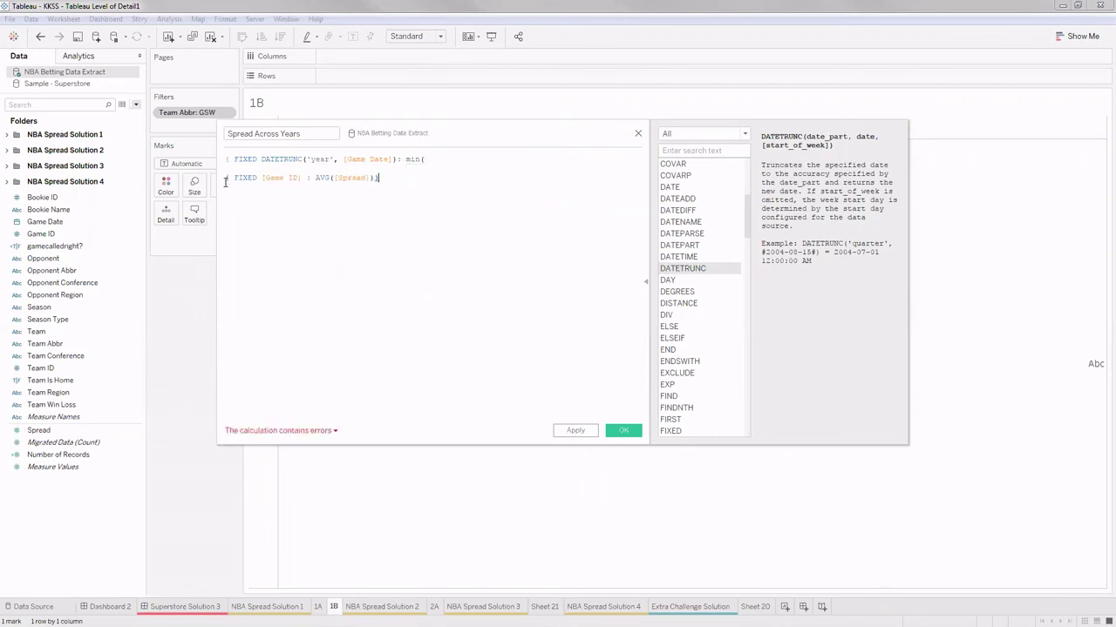
{"action": "left_click", "coordinate": [224, 178]}
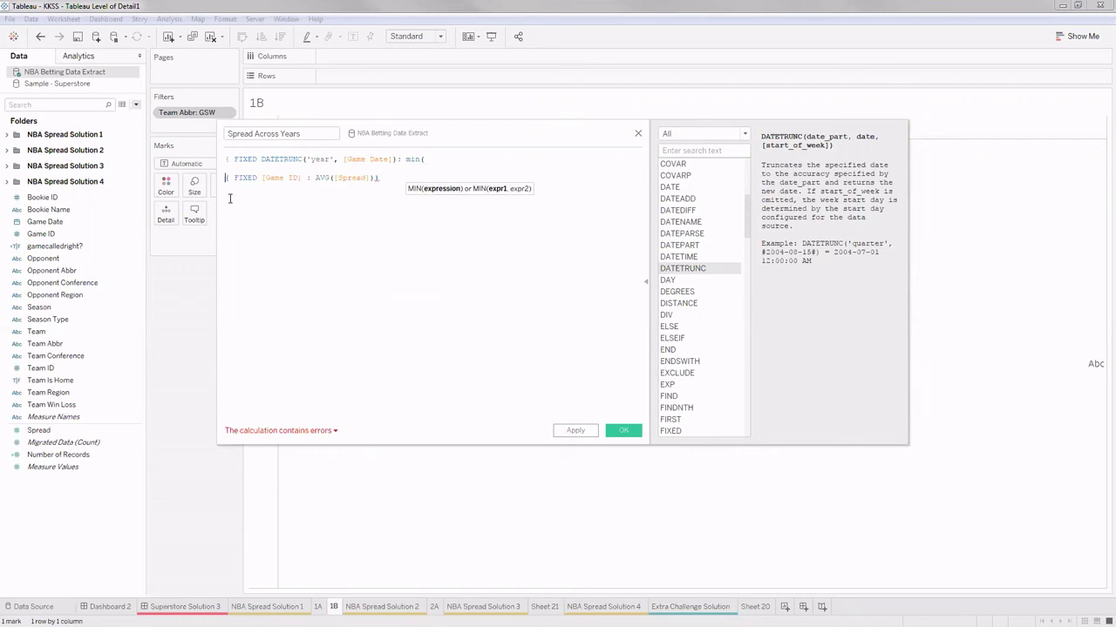
{"action": "key", "text": "BackSpace"}
{"action": "key", "text": "Tab"}
Close the min function and the outer expression with )}, then save the Spread Across Years calculated field
{"action": "left_click", "coordinate": [405, 170]}
{"action": "type", "text": ")}"}
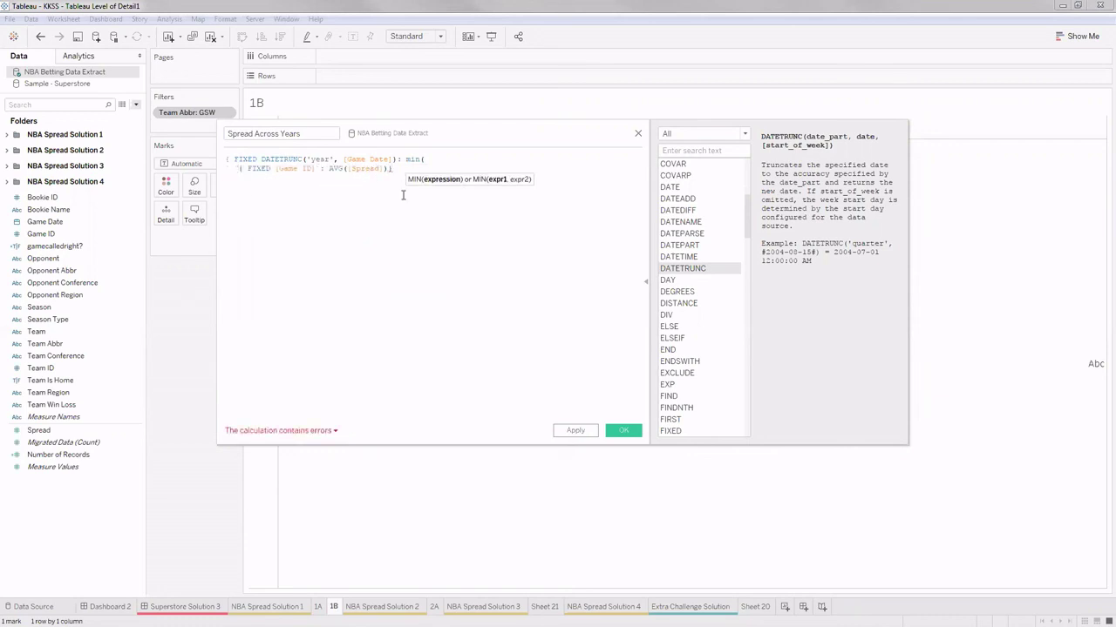
{"action": "type", "text": ")"}
{"action": "key", "text": "Return"}
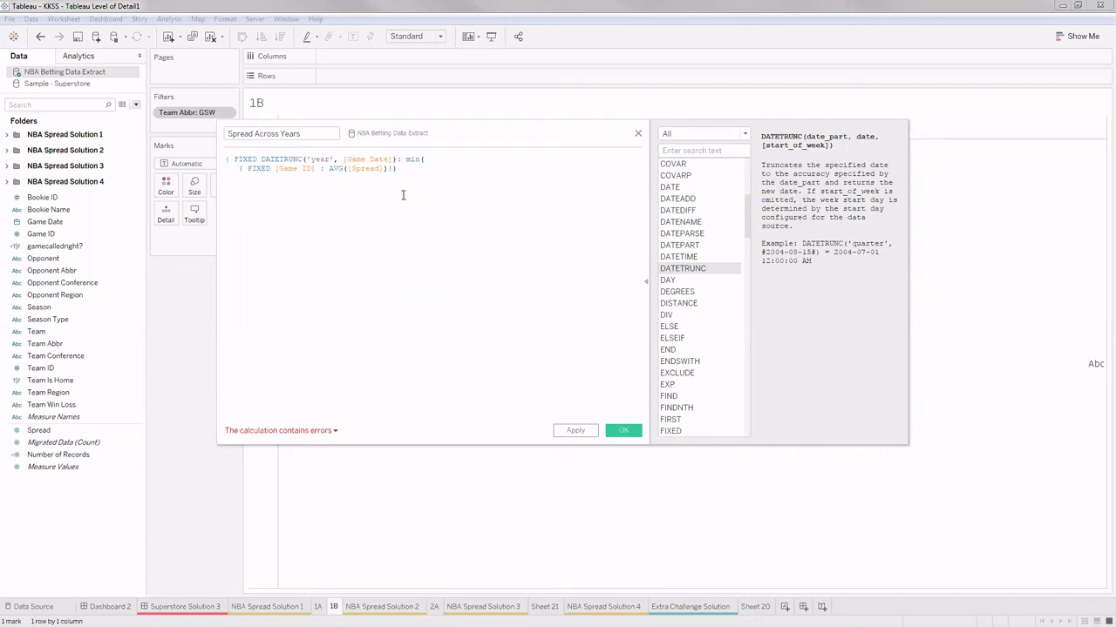
{"action": "type", "text": "("}
{"action": "key", "text": "Return"}
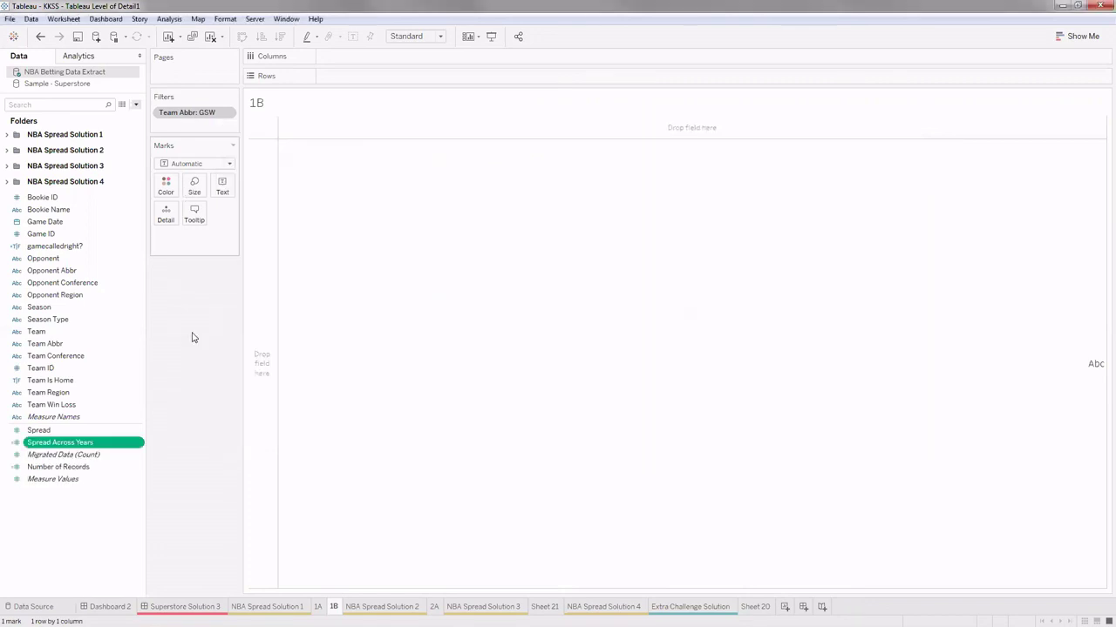
Place Game Date on Columns as the continuous MONTH(Game Date)
{"action": "left_click_drag", "start_coordinate": [41, 210], "coordinate": [427, 72]}
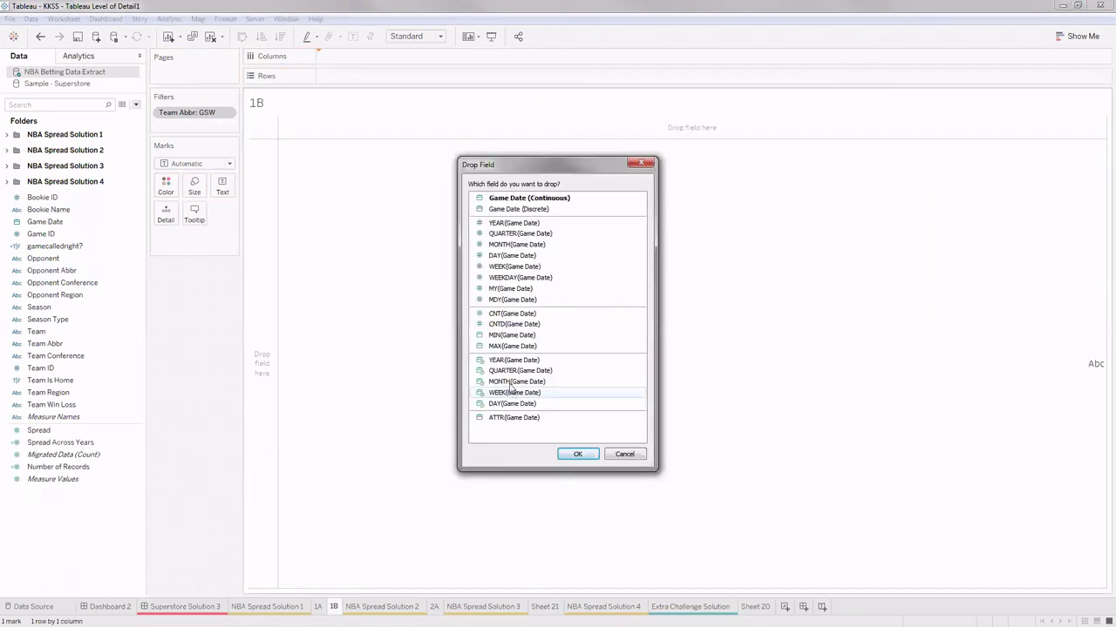
{"action": "left_click", "coordinate": [514, 382]}
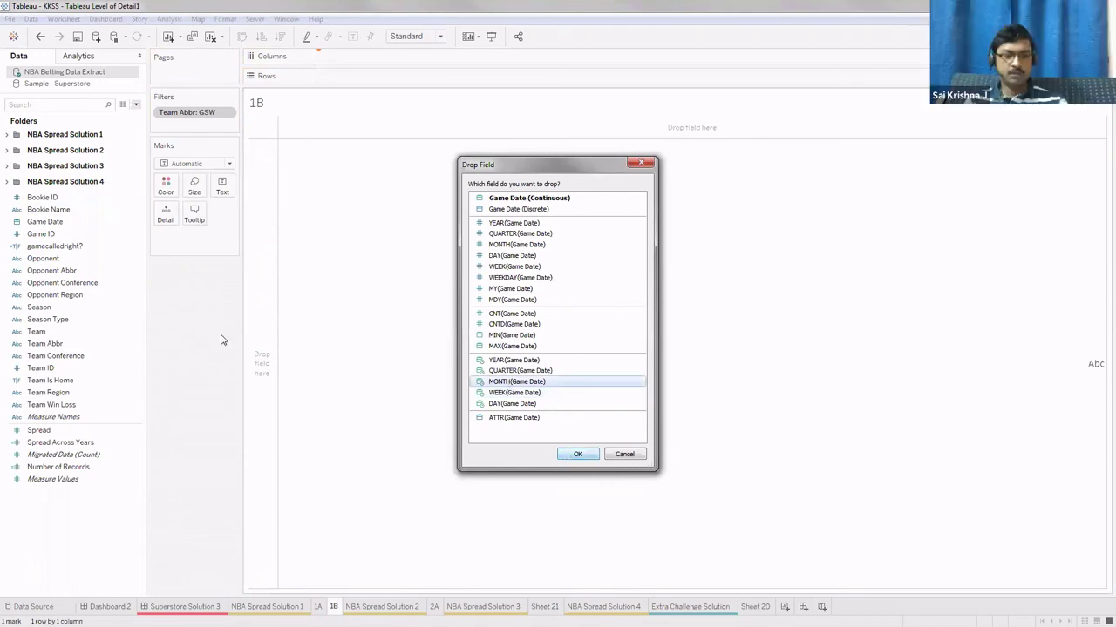
{"action": "key", "text": "Return"}
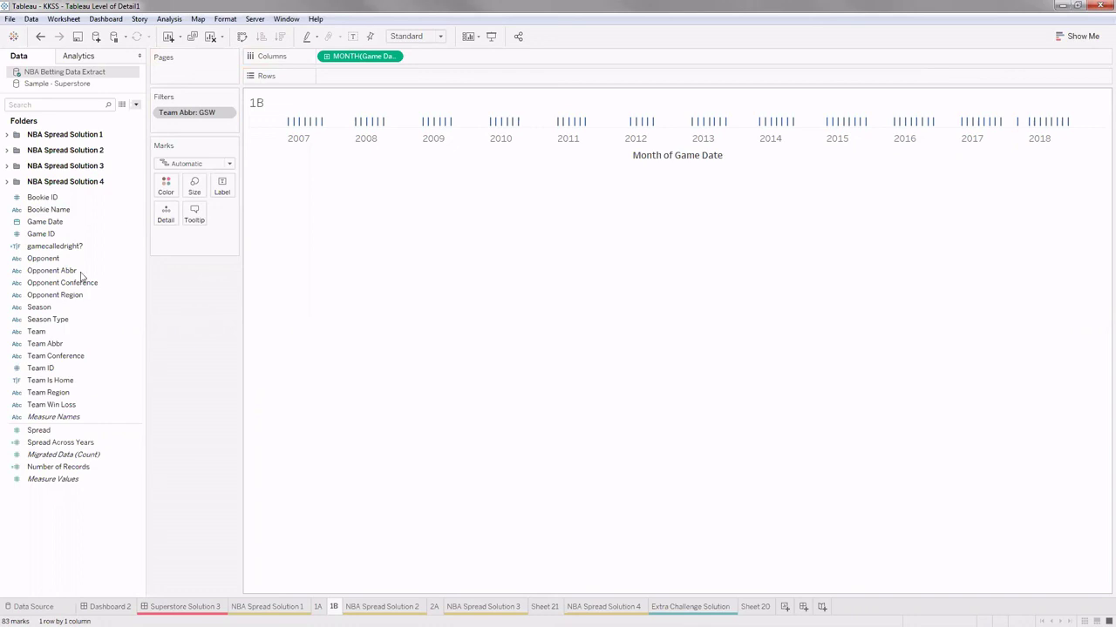
Place the Spread Across Years field on Rows
{"action": "left_click", "coordinate": [51, 346]}
{"action": "left_click", "coordinate": [76, 209]}
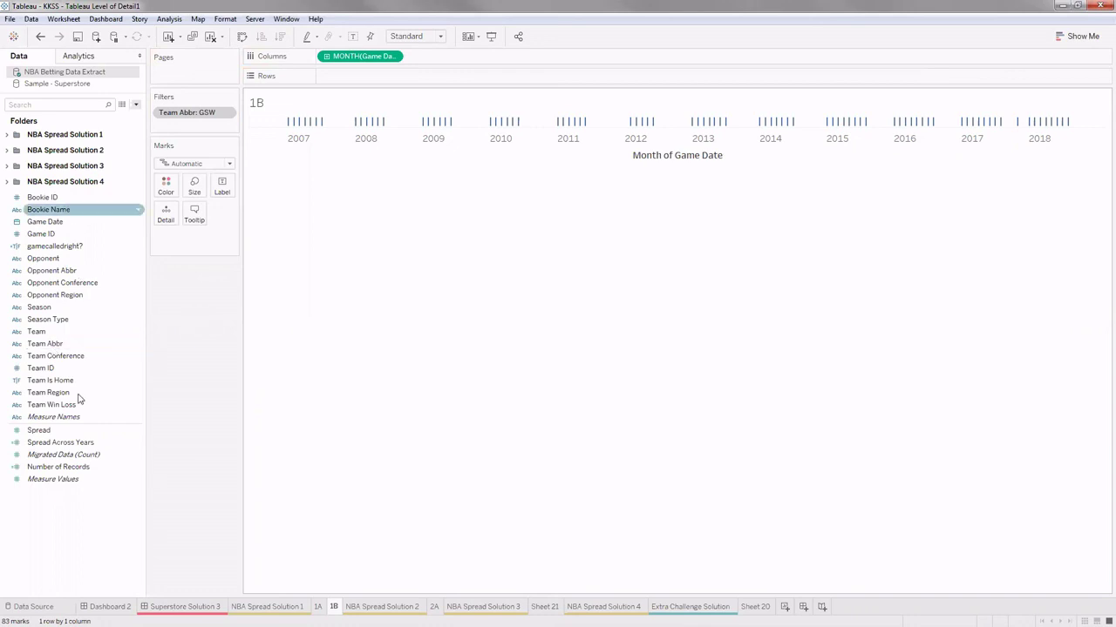
{"action": "left_click", "coordinate": [63, 456]}
{"action": "left_click_drag", "start_coordinate": [56, 447], "coordinate": [348, 80]}
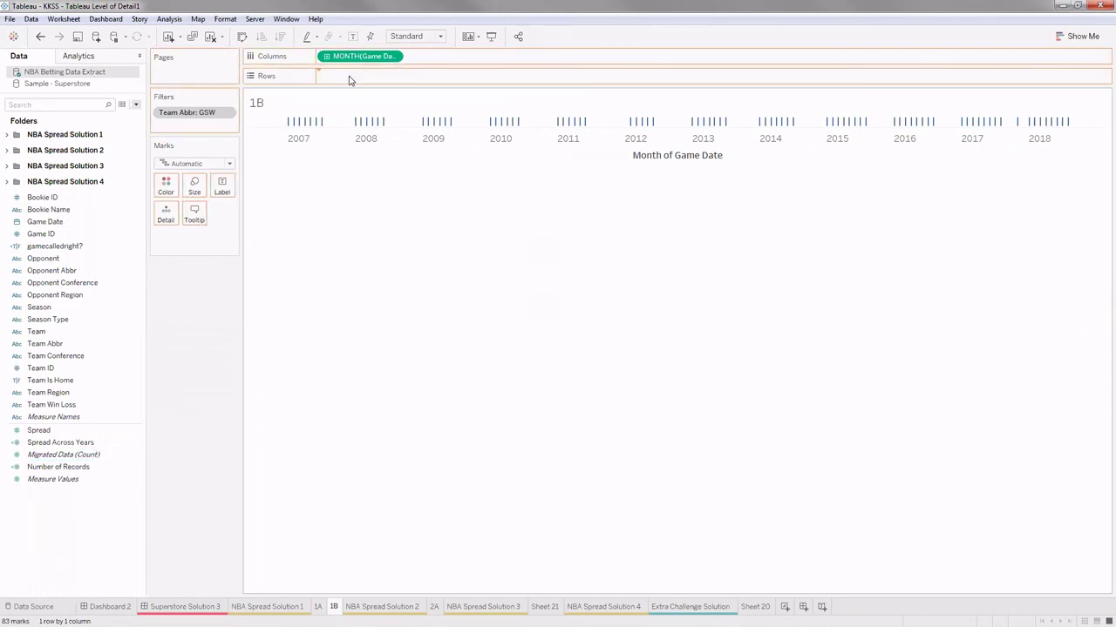
{"action": "left_click_drag", "start_coordinate": [349, 81], "coordinate": [349, 79]}
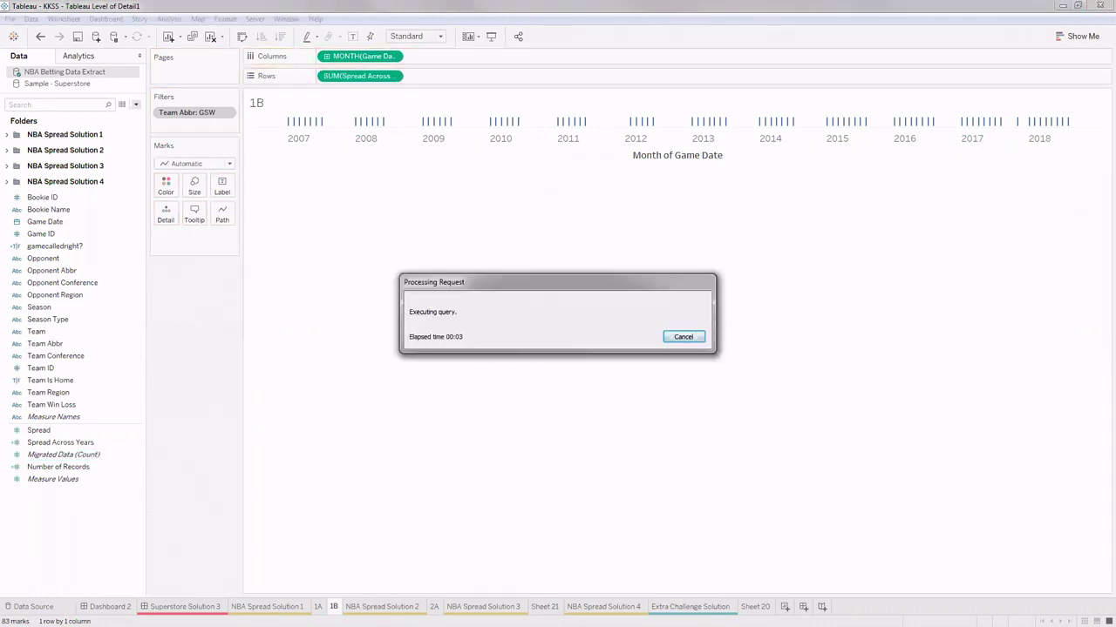